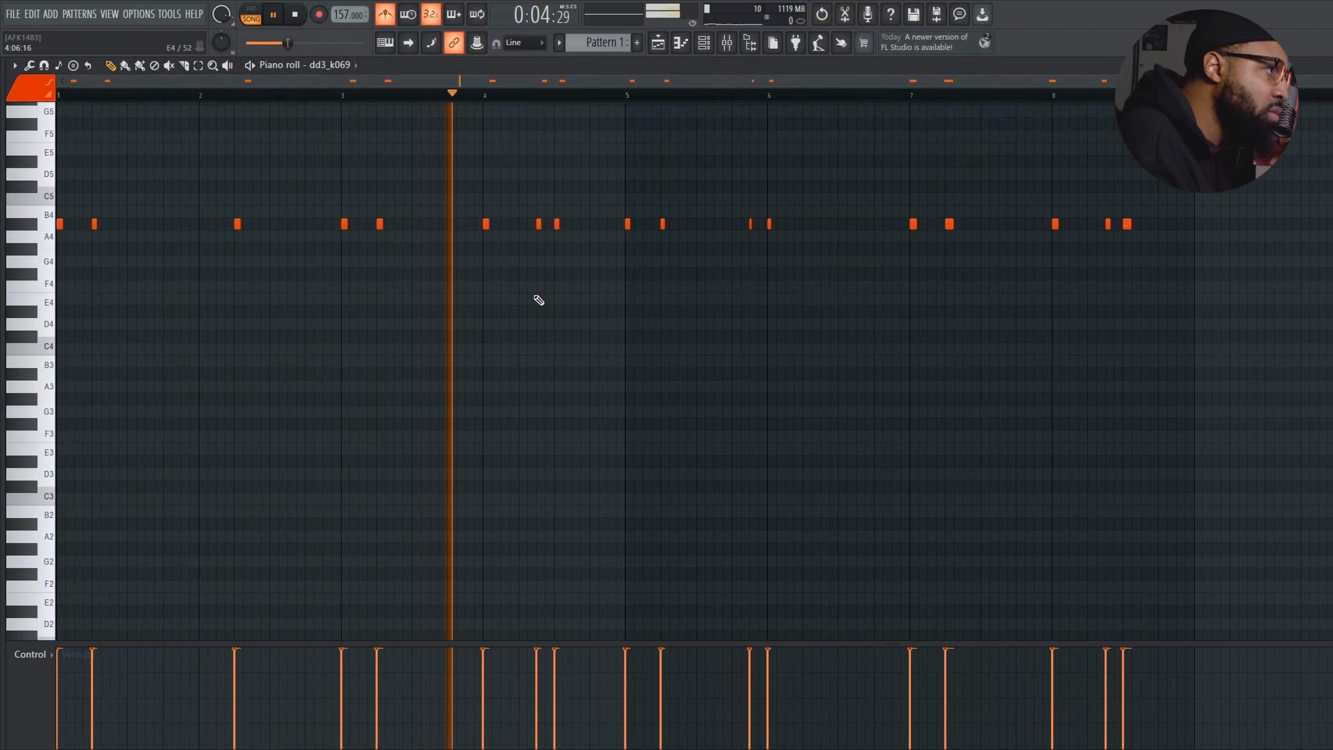
Step: Delete the dd3_k069 kick note at the start of bar 4
{"action": "right_click", "coordinate": [486, 223]}
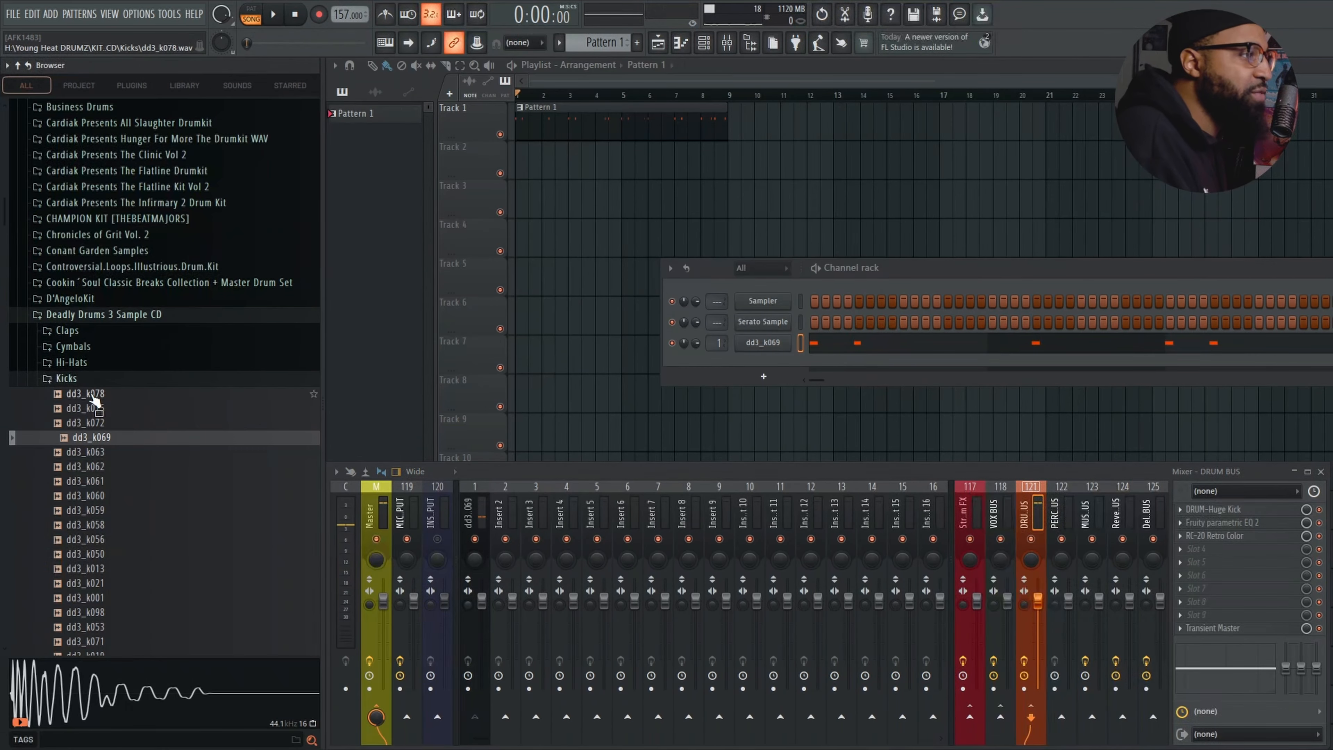
Step: Open the Hi-Hats folder of the Deadly Drums 3 Sample CD kit and audition its hi-hat samples, including dd3_hh088, dd3_hh071 and dd3_hh042a
{"action": "left_click", "coordinate": [94, 379]}
{"action": "left_click", "coordinate": [92, 364]}
{"action": "left_click", "coordinate": [96, 392]}
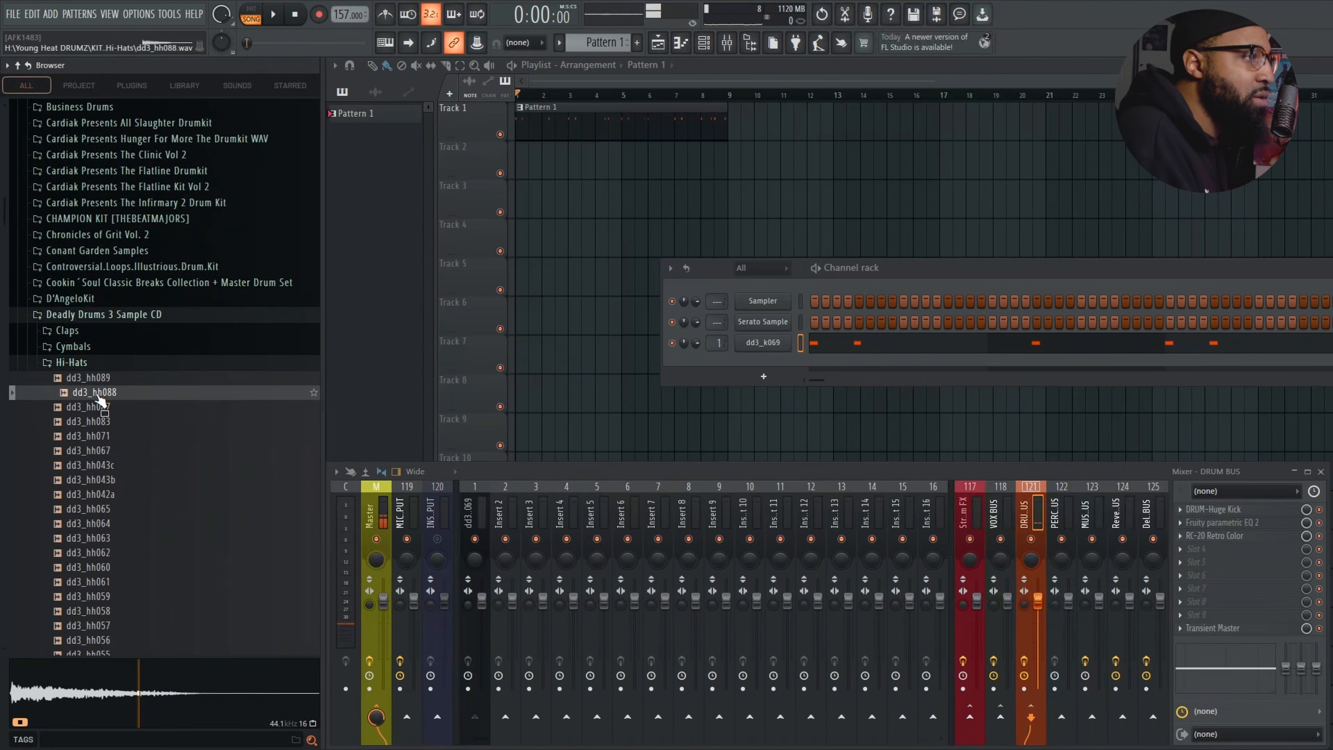
{"action": "left_click", "coordinate": [101, 379]}
{"action": "left_click", "coordinate": [102, 408]}
{"action": "left_click", "coordinate": [104, 423]}
{"action": "left_click", "coordinate": [104, 436]}
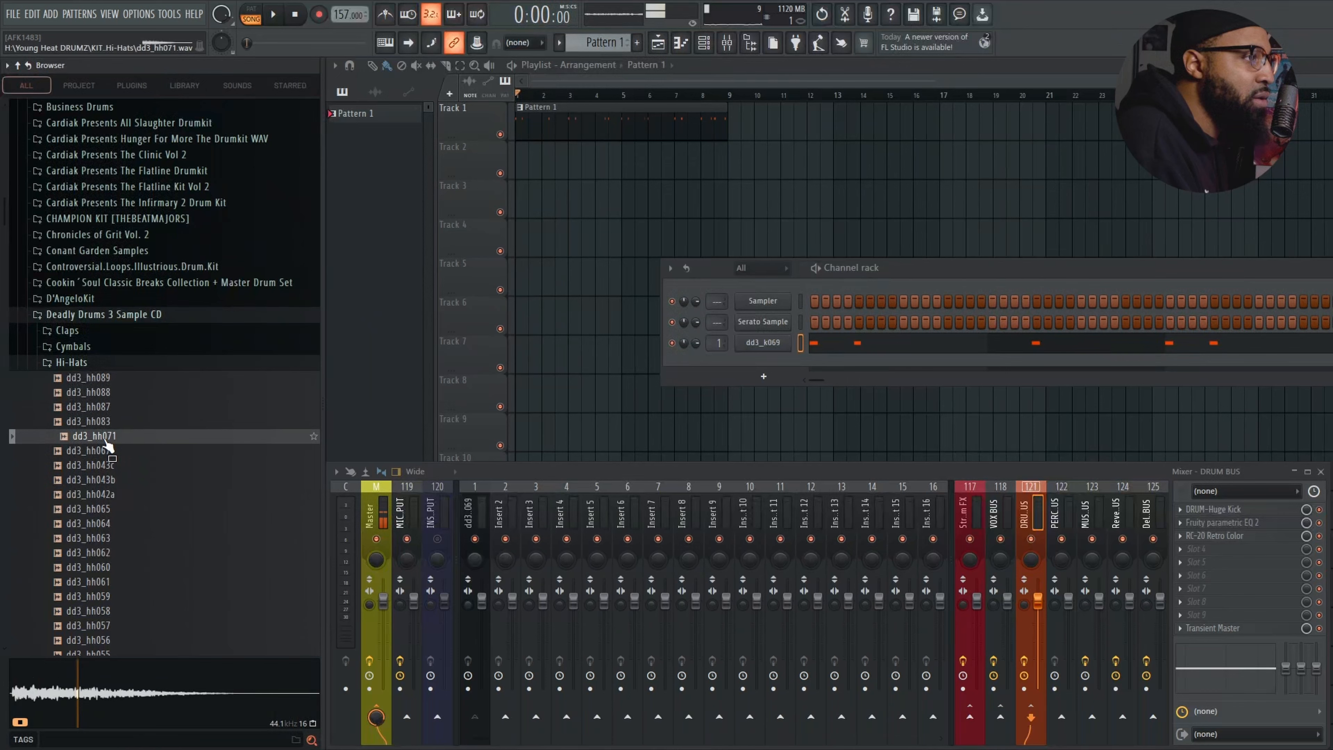
{"action": "left_click", "coordinate": [103, 450]}
{"action": "left_click", "coordinate": [104, 466]}
{"action": "left_click", "coordinate": [124, 480]}
{"action": "scroll", "coordinate": [125, 489], "scroll_direction": "down", "scroll_amount": 3}
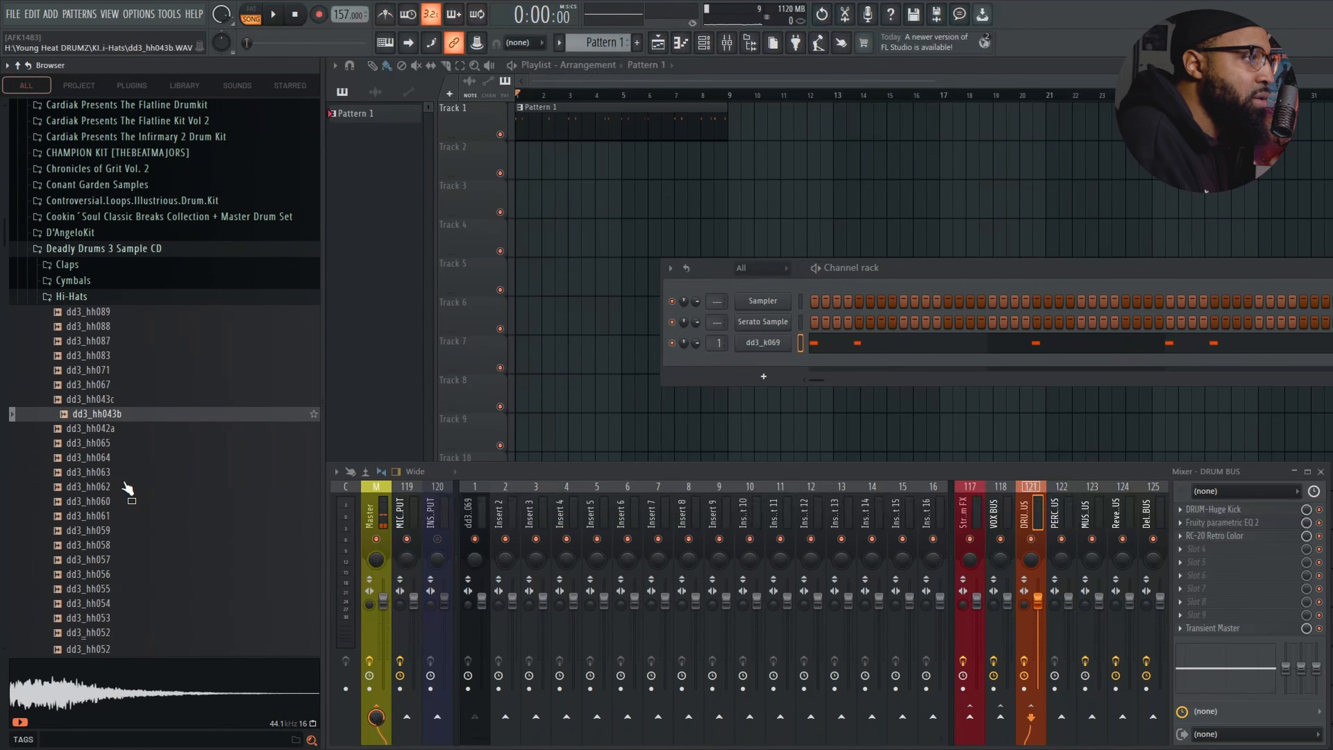
{"action": "left_click", "coordinate": [125, 321]}
{"action": "left_click", "coordinate": [126, 348]}
{"action": "left_click", "coordinate": [124, 336]}
{"action": "left_click", "coordinate": [129, 321]}
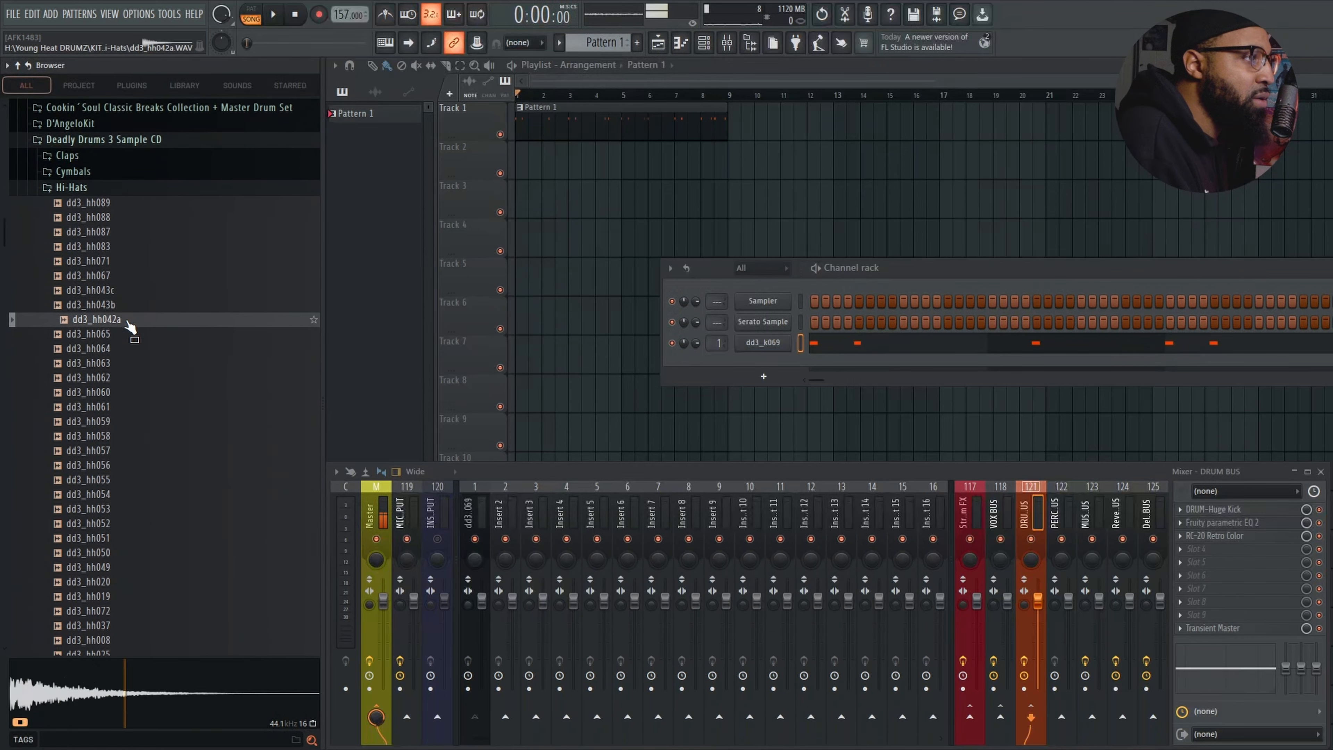
{"action": "left_click", "coordinate": [122, 348]}
{"action": "left_click", "coordinate": [118, 324]}
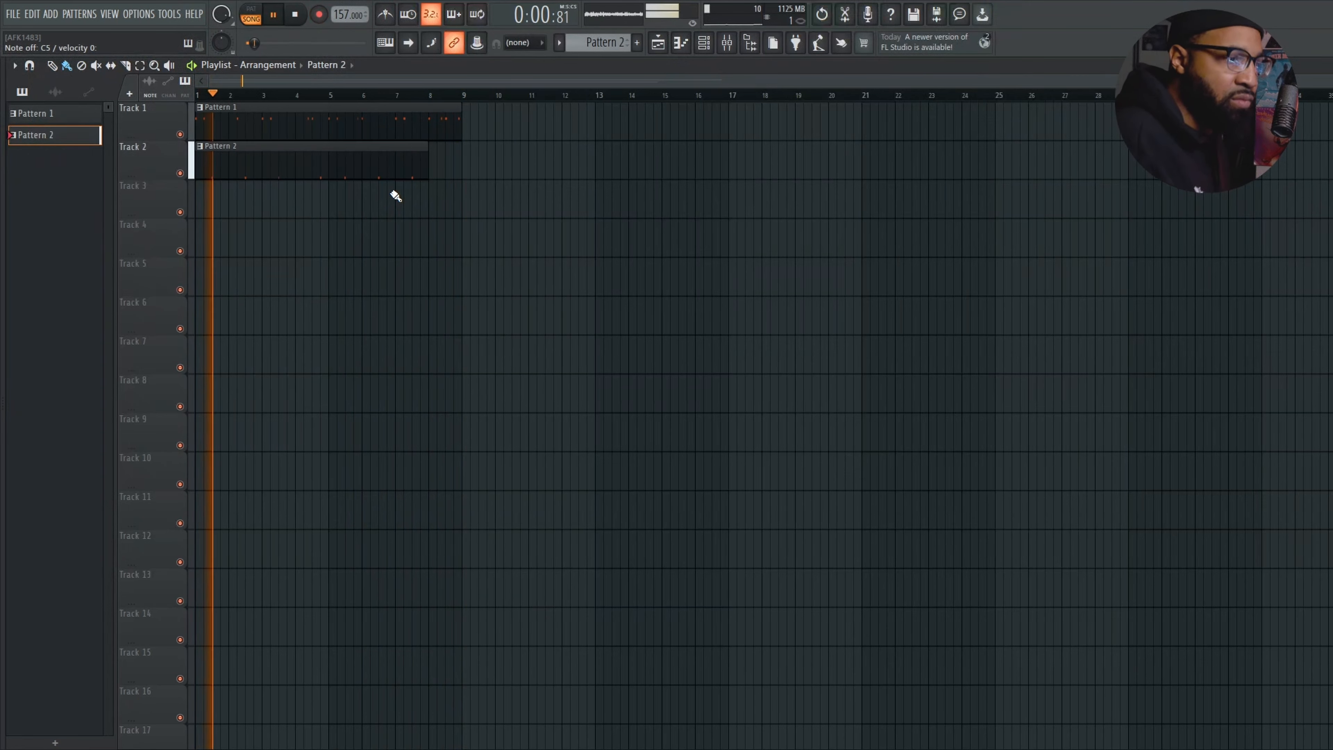
Step: Audition the Z, S, X and D slices of the Lost Nirvana sample in Serato Sample
{"action": "left_click", "coordinate": [379, 388]}
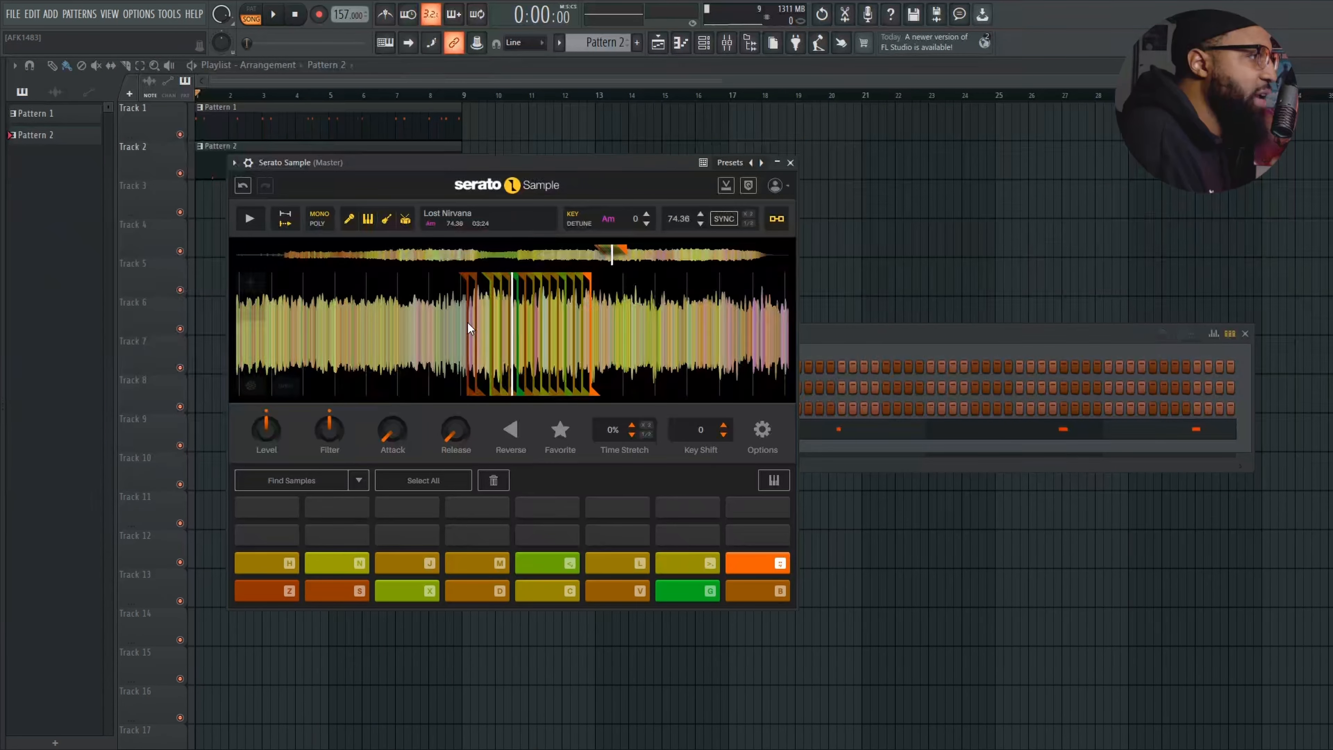
{"action": "scroll", "coordinate": [467, 311], "scroll_direction": "up", "scroll_amount": 5}
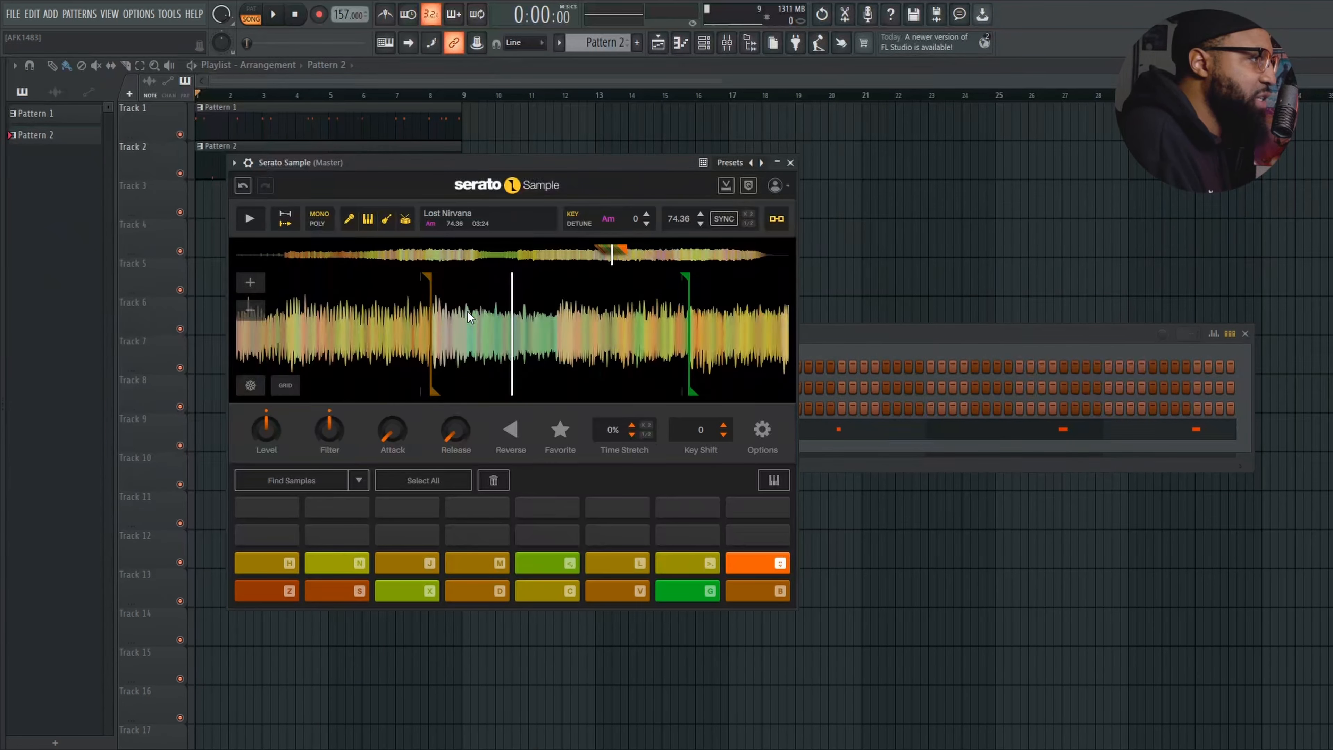
{"action": "scroll", "coordinate": [467, 311], "scroll_direction": "down", "scroll_amount": 3}
{"action": "key", "text": "x"}
{"action": "key", "text": "s"}
{"action": "key", "text": "x"}
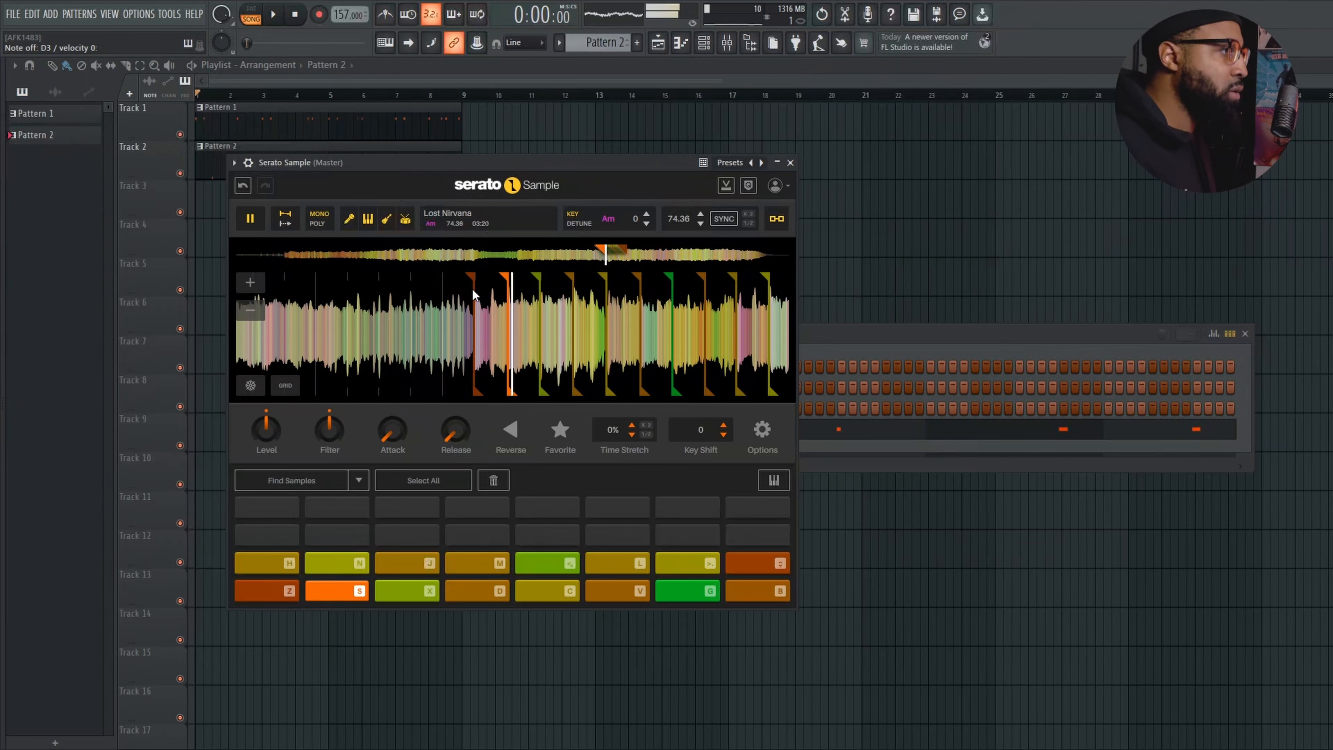
{"action": "key", "text": "x"}
{"action": "key", "text": "z"}
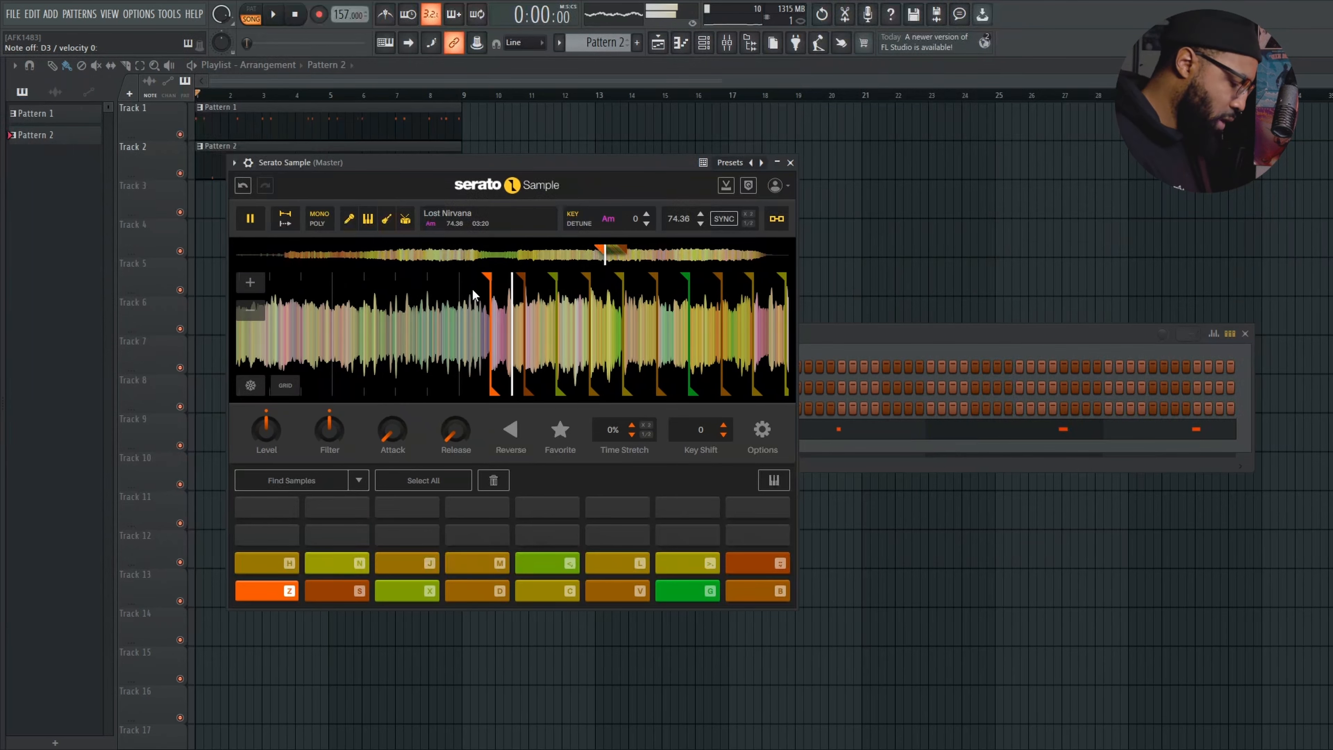
{"action": "key", "text": "x"}
{"action": "key", "text": "d"}
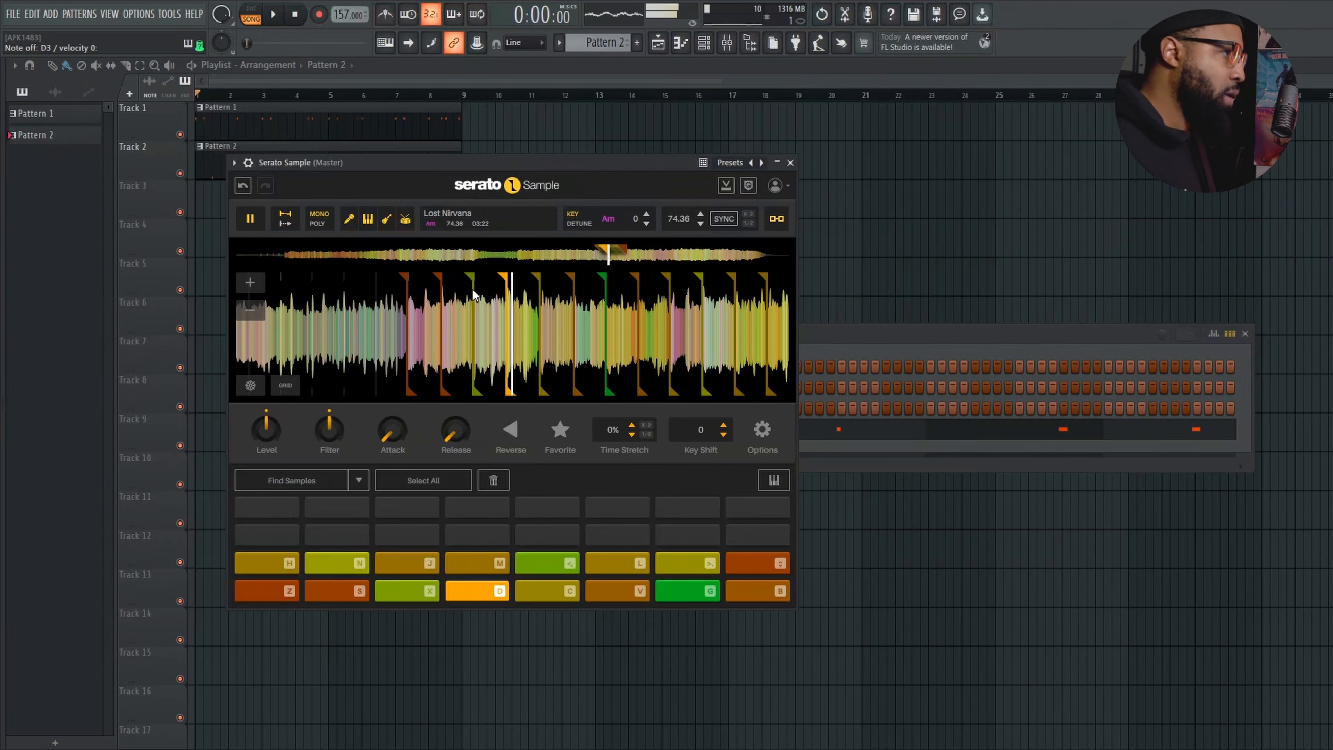
Step: Move the D slice's start marker slightly later, just before the louder hit in the waveform
{"action": "scroll", "coordinate": [515, 318], "scroll_direction": "up", "scroll_amount": 5}
{"action": "scroll", "coordinate": [515, 319], "scroll_direction": "up", "scroll_amount": 2}
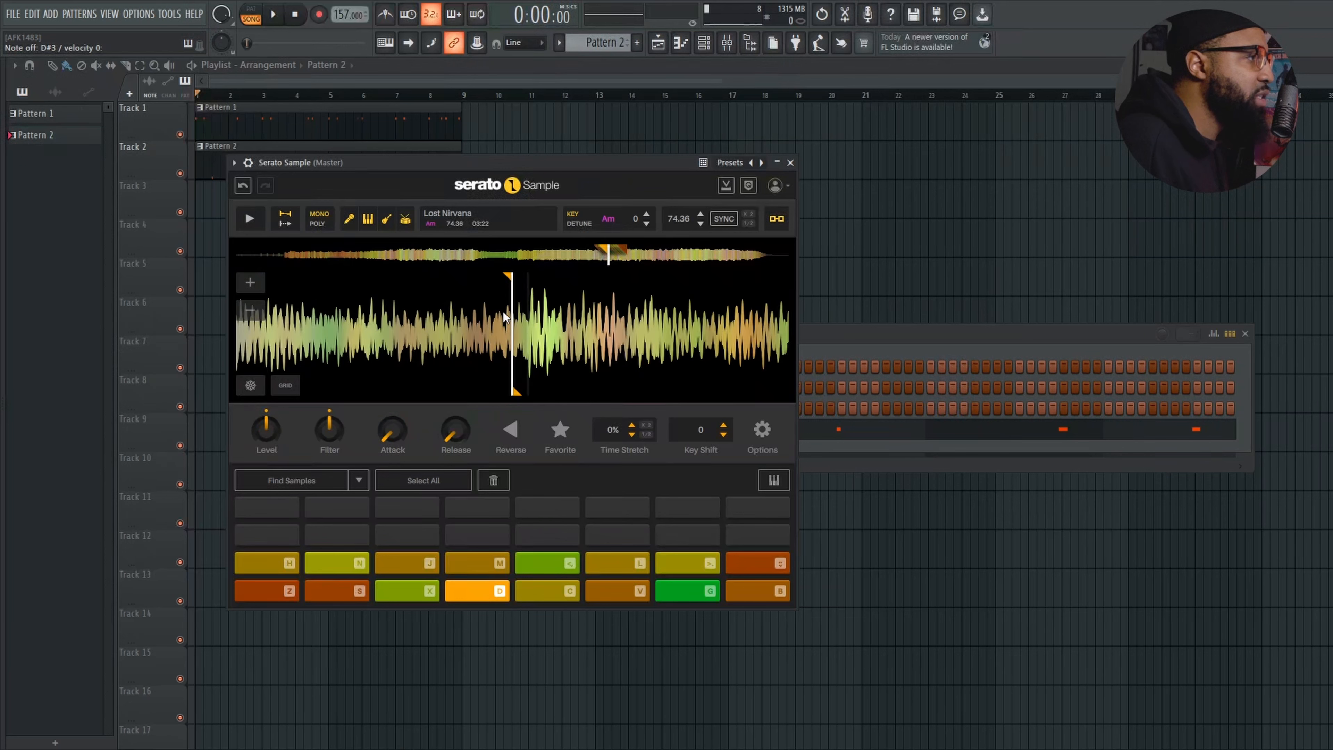
{"action": "left_click_drag", "start_coordinate": [505, 275], "coordinate": [521, 276]}
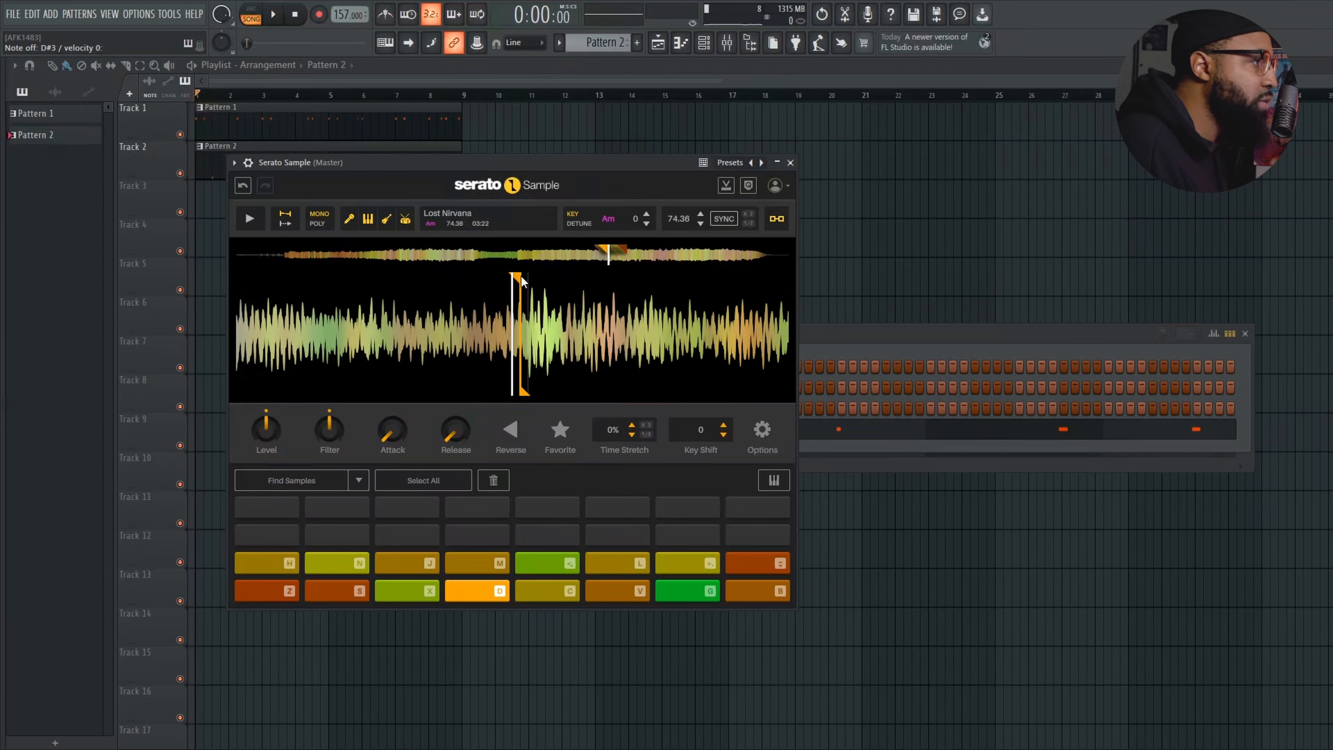
Step: Play through all sixteen Lost Nirvana slices in order, from the Z slice to the last one
{"action": "key", "text": "z"}
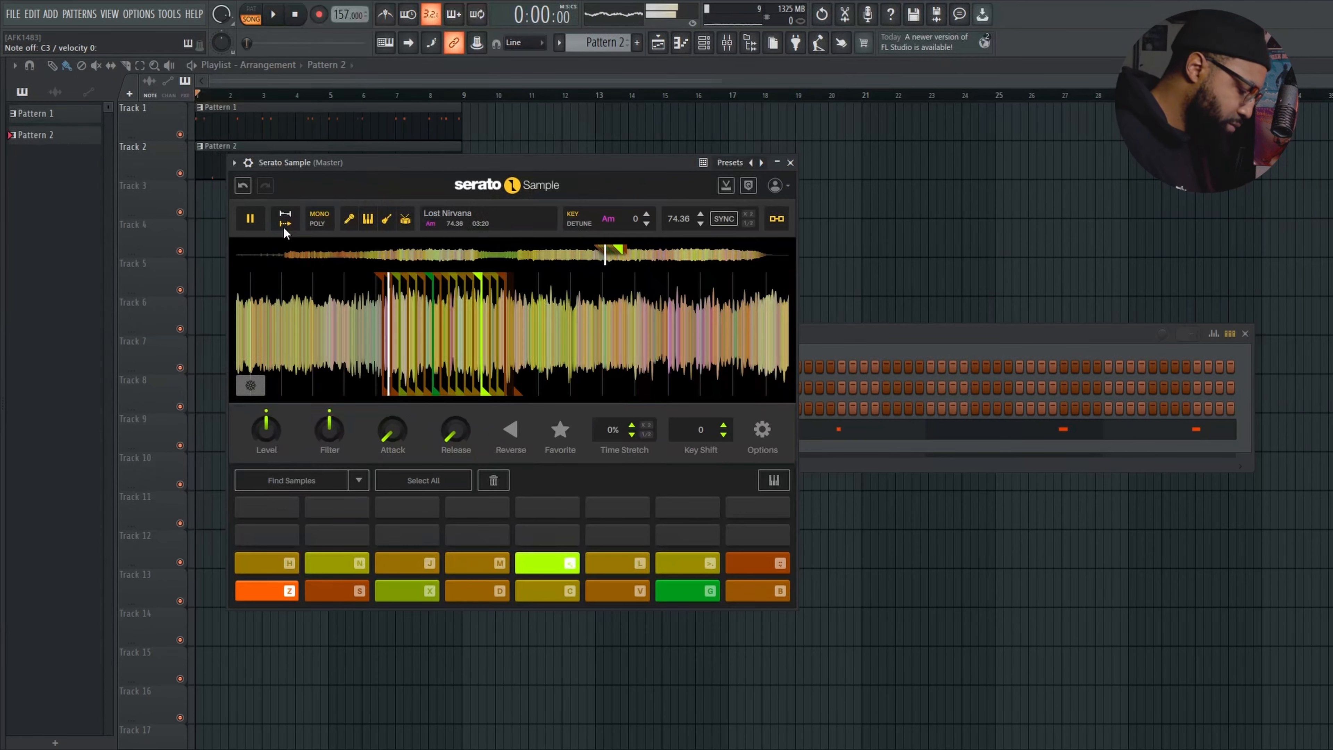
{"action": "key", "text": "s"}
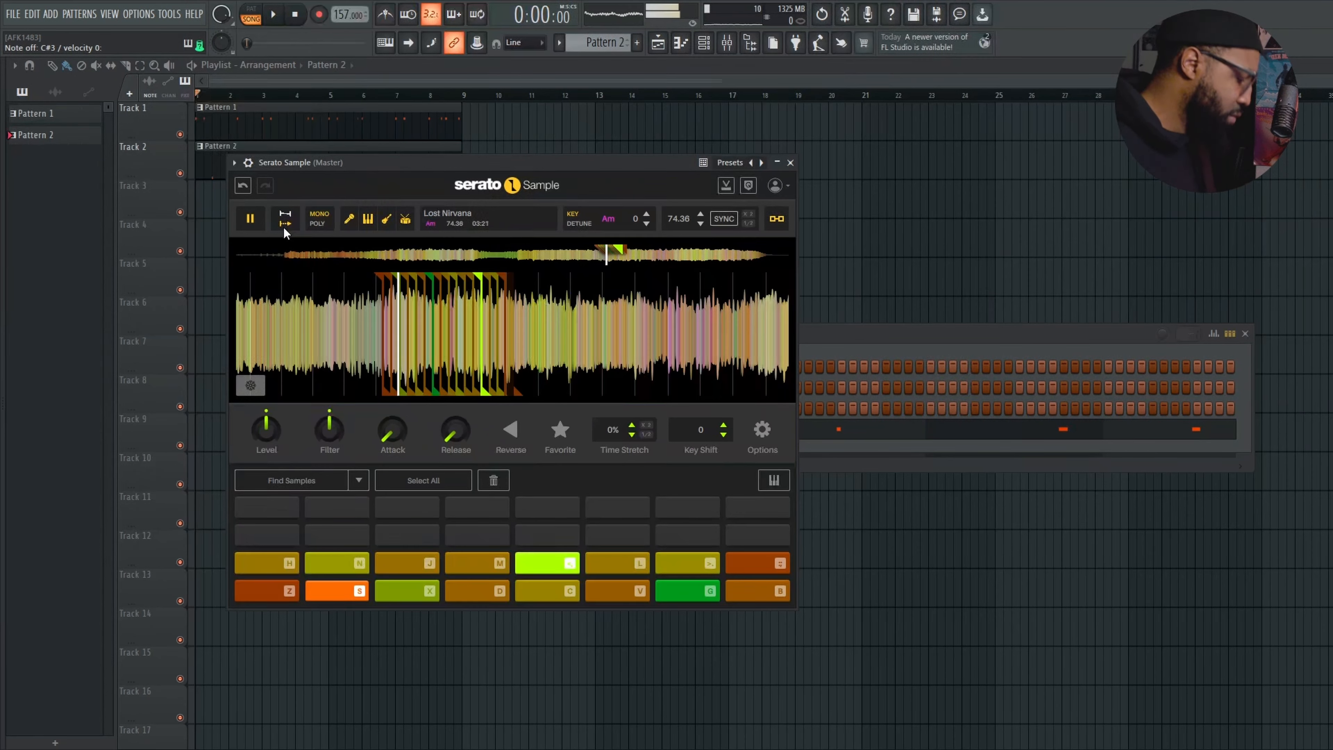
{"action": "key", "text": "x"}
{"action": "key", "text": "d"}
{"action": "key", "text": "c"}
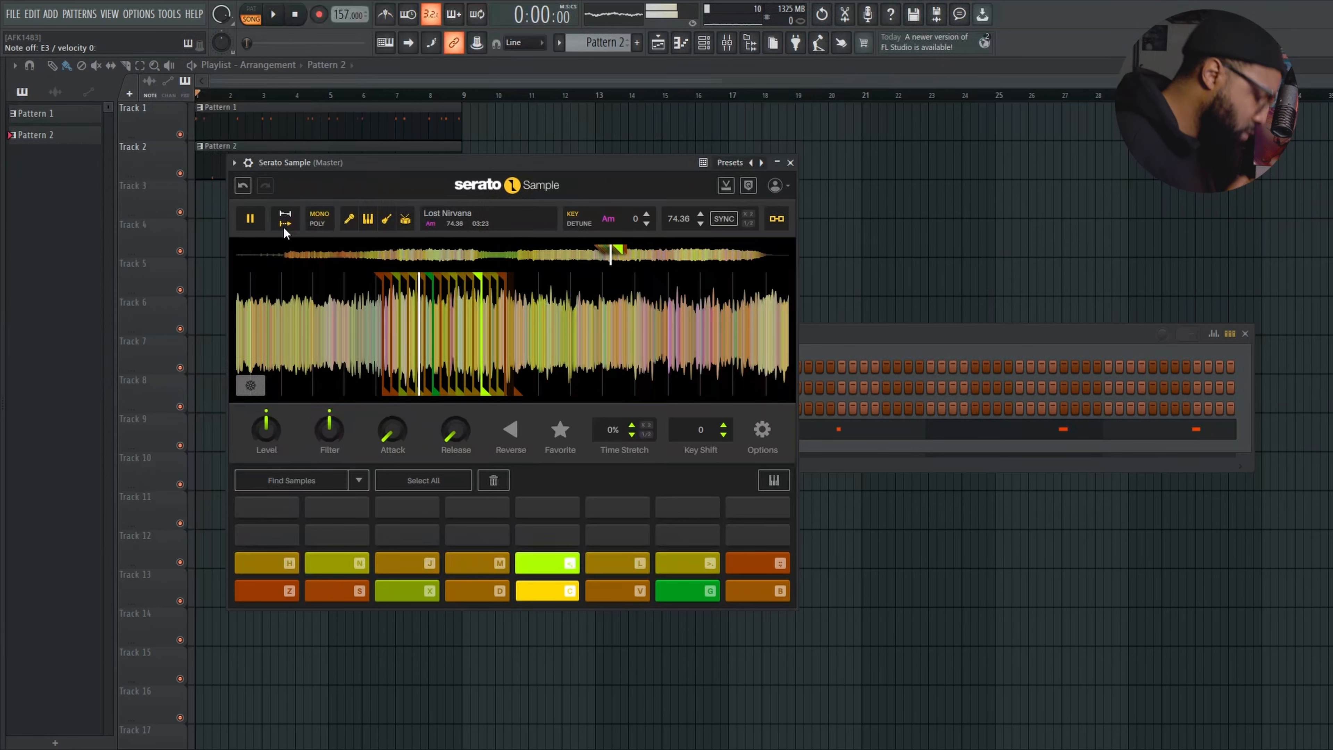
{"action": "key", "text": "v"}
{"action": "key", "text": "g"}
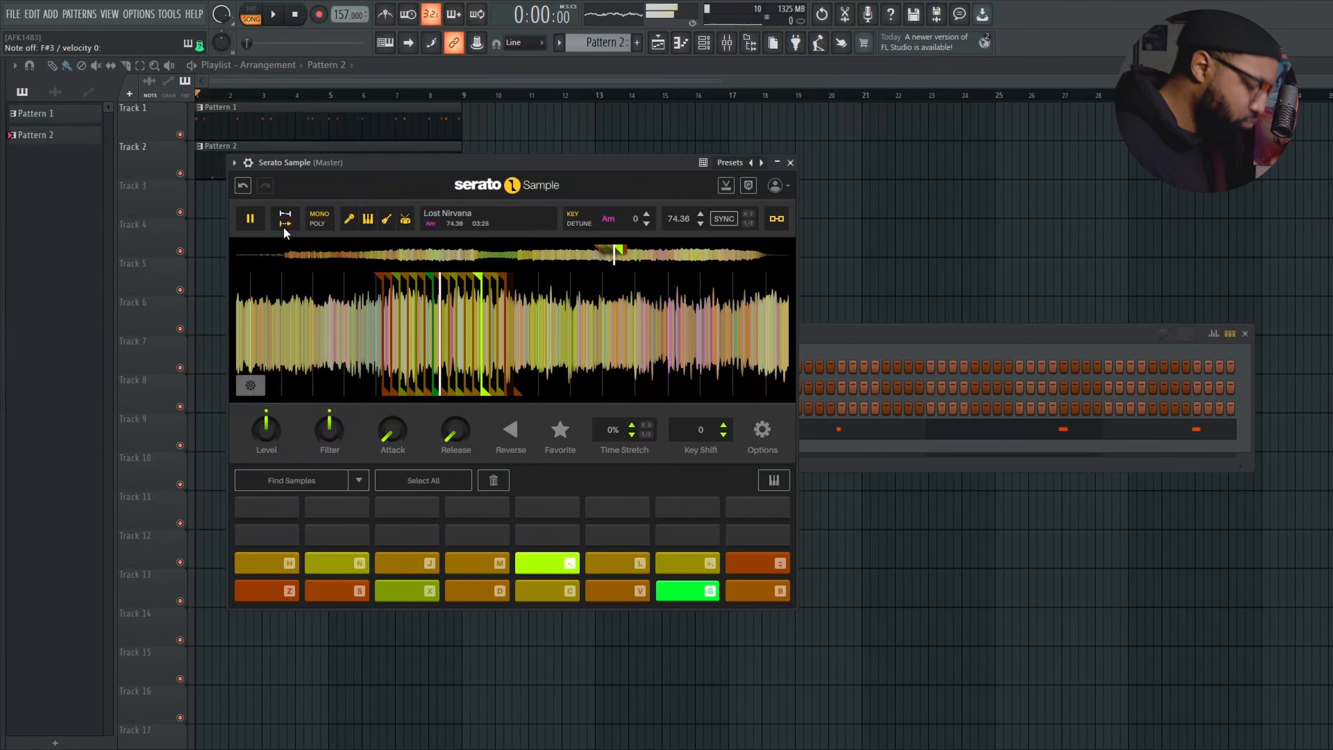
{"action": "key", "text": "b"}
{"action": "key", "text": "h"}
{"action": "key", "text": "n"}
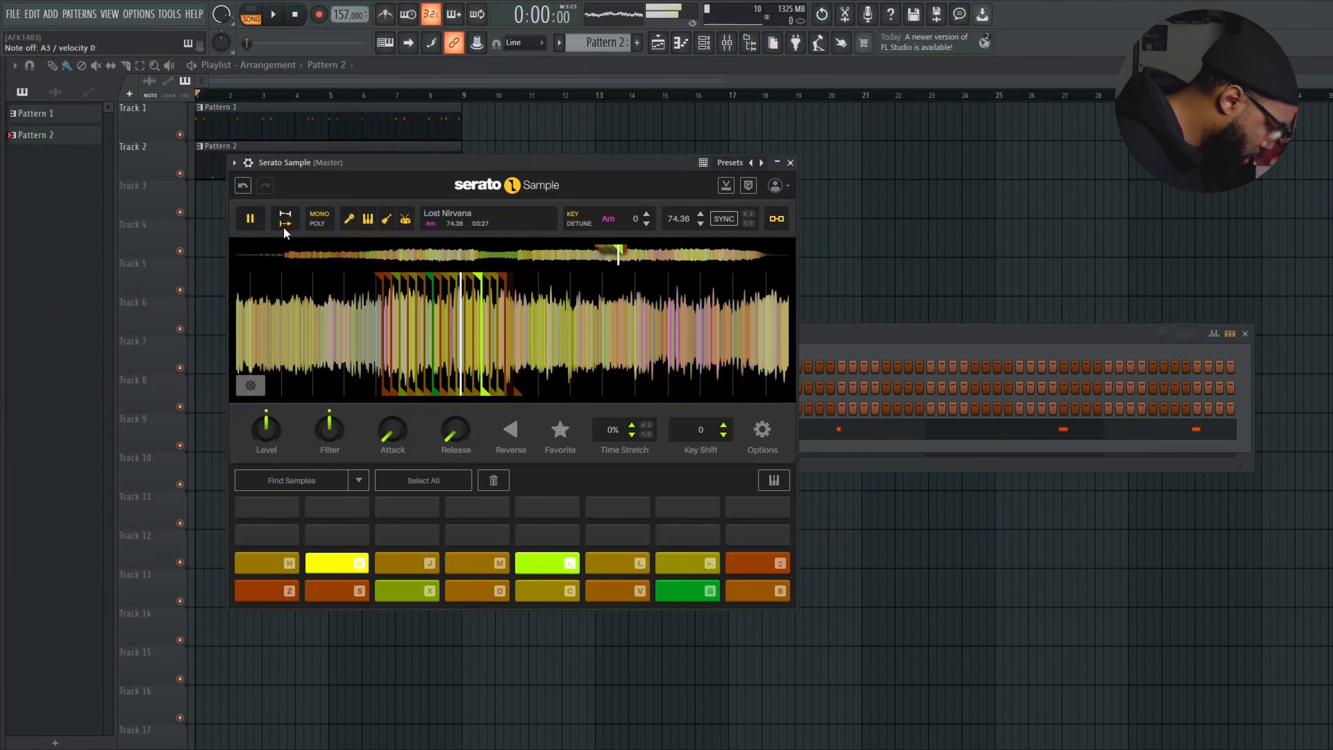
{"action": "key", "text": "j"}
{"action": "key", "text": "m"}
{"action": "key", "text": "comma"}
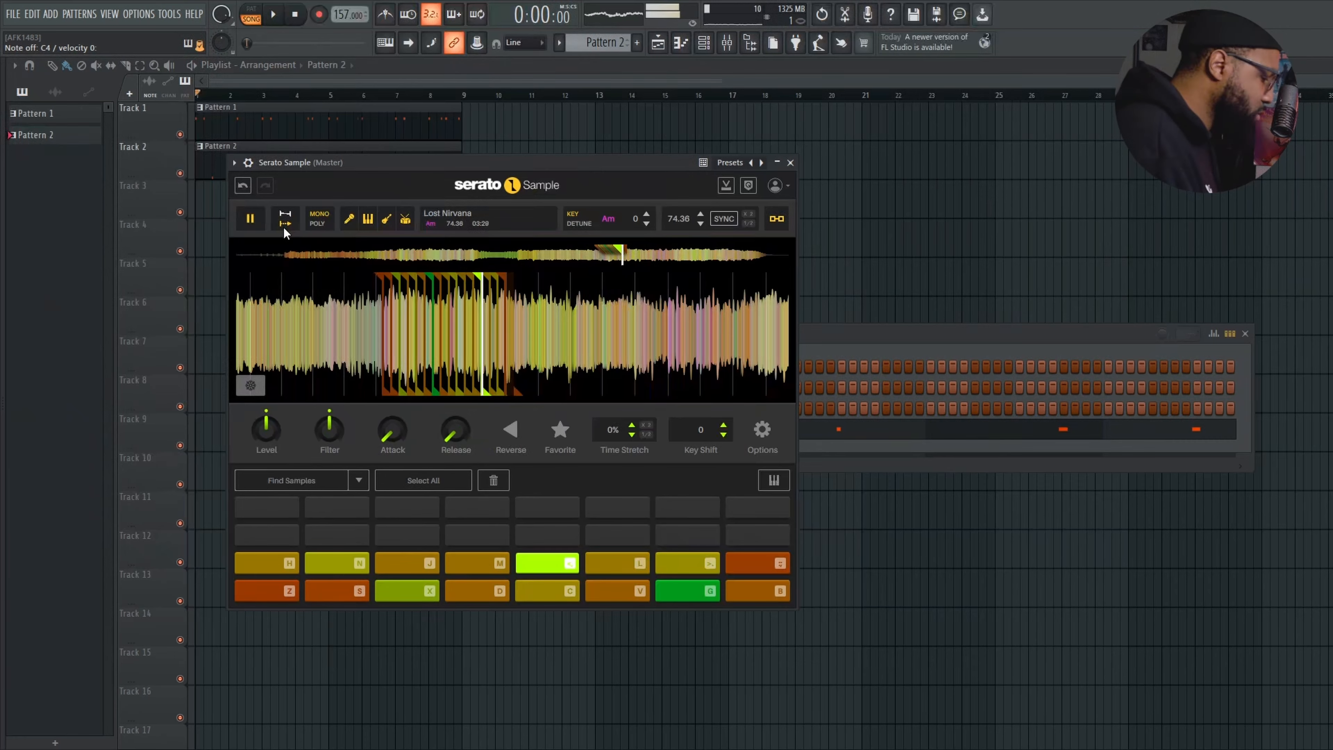
{"action": "key", "text": "l"}
{"action": "key", "text": "period"}
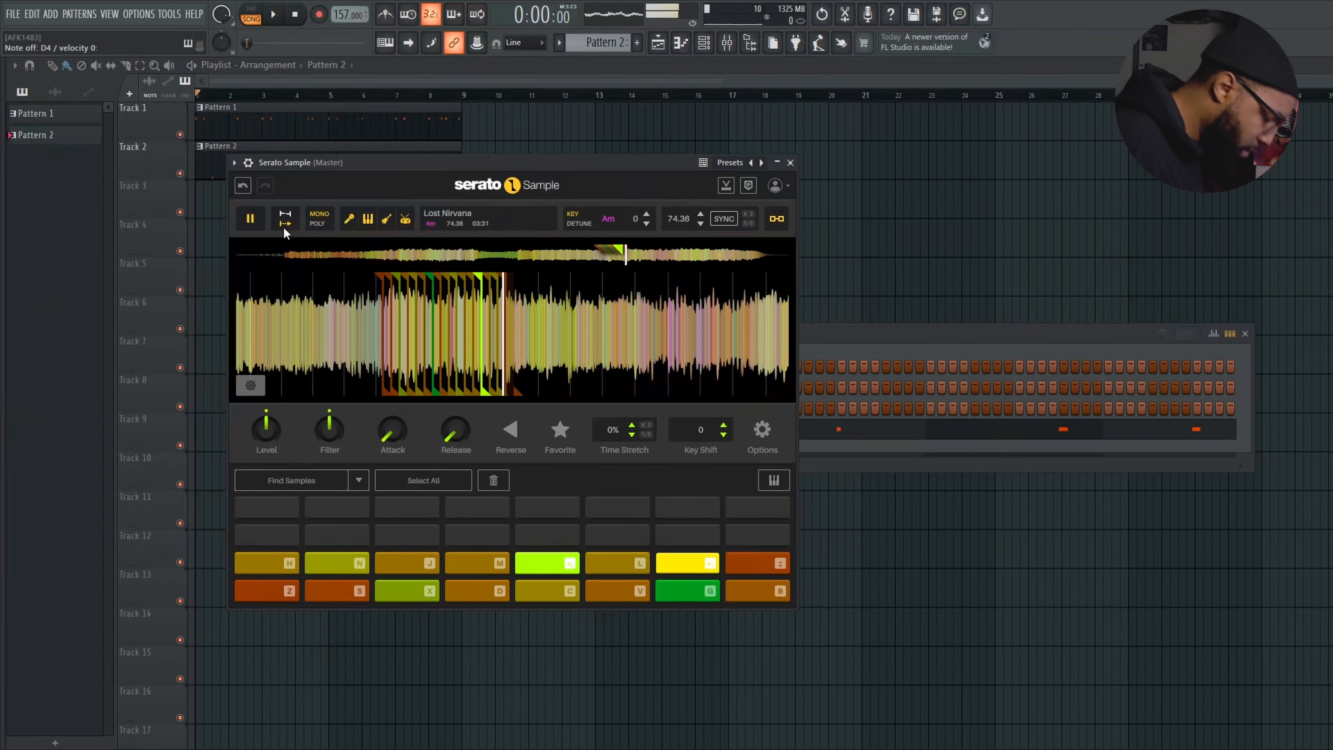
{"action": "key", "text": "slash"}
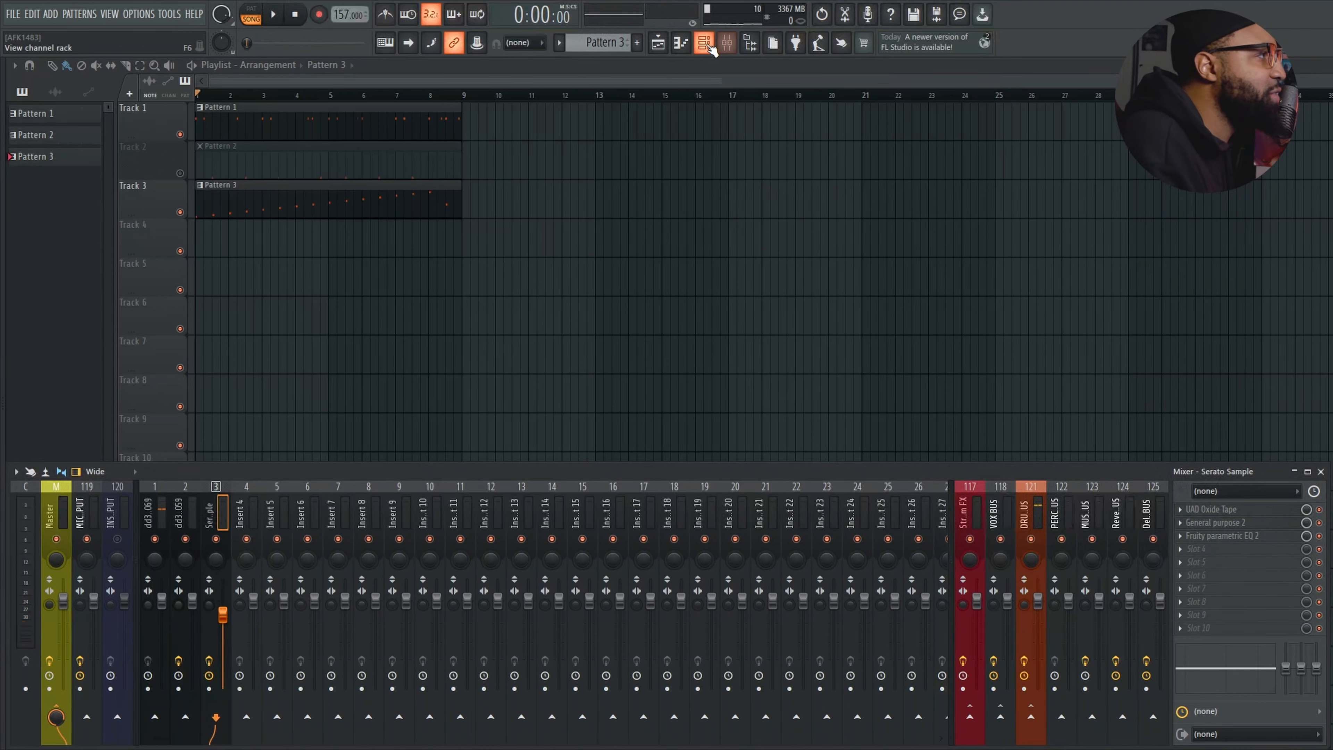
Step: Open the Serato Sample channel from the channel rack and set the sample's key offset to -2 semitones (Gm) during playback
{"action": "left_click", "coordinate": [704, 43]}
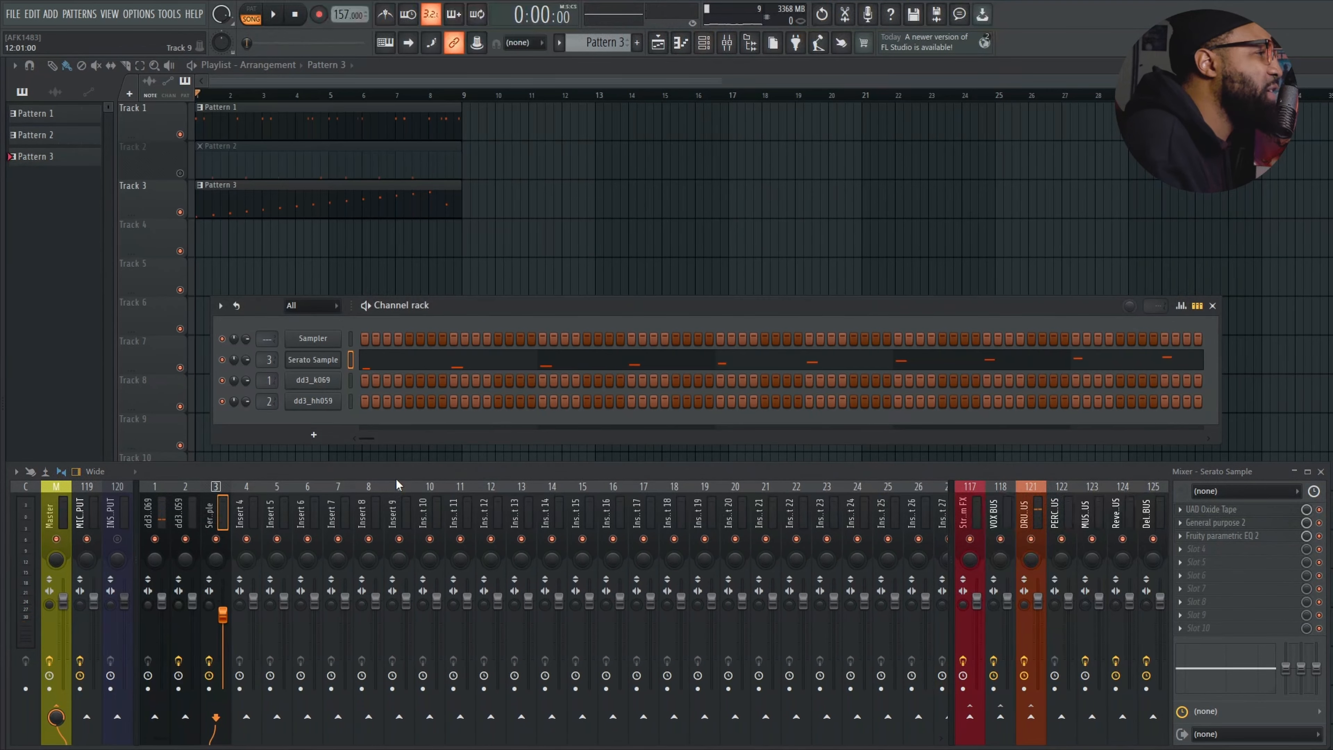
{"action": "left_click", "coordinate": [302, 364]}
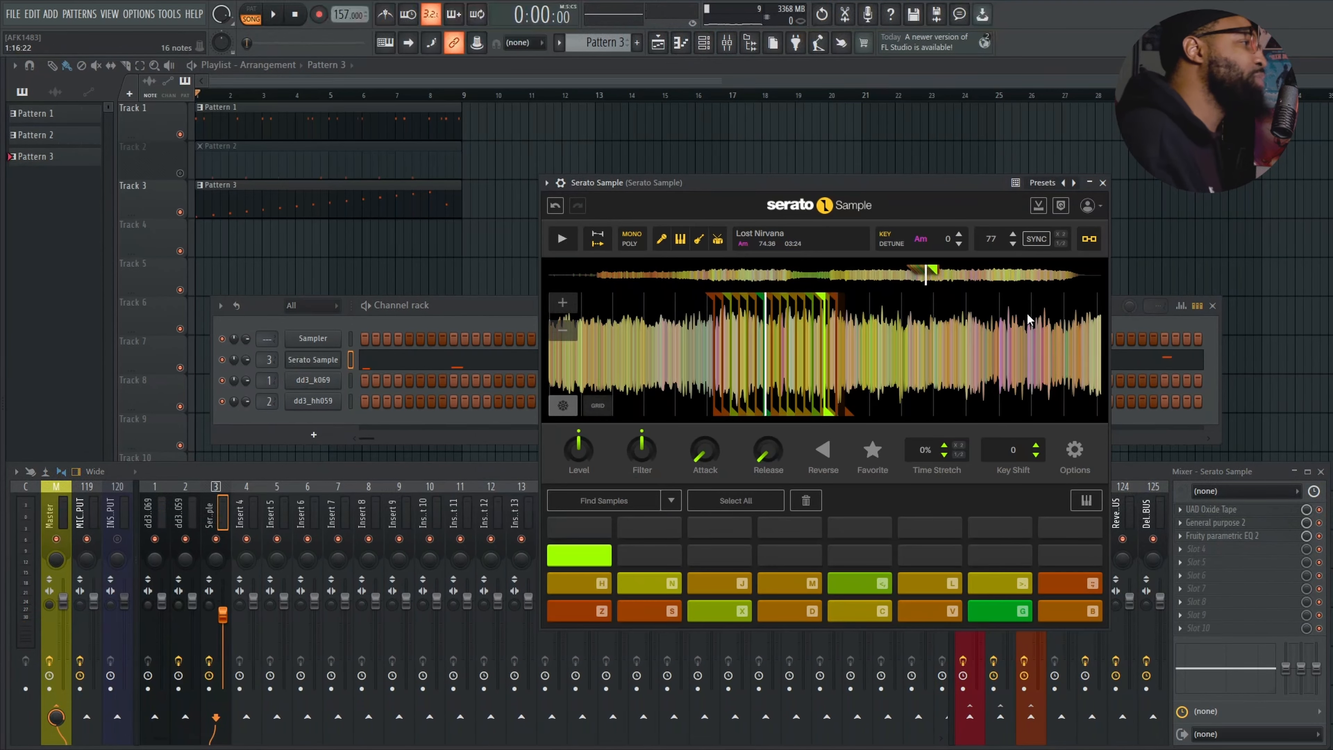
{"action": "left_click", "coordinate": [958, 236]}
{"action": "key", "text": "space"}
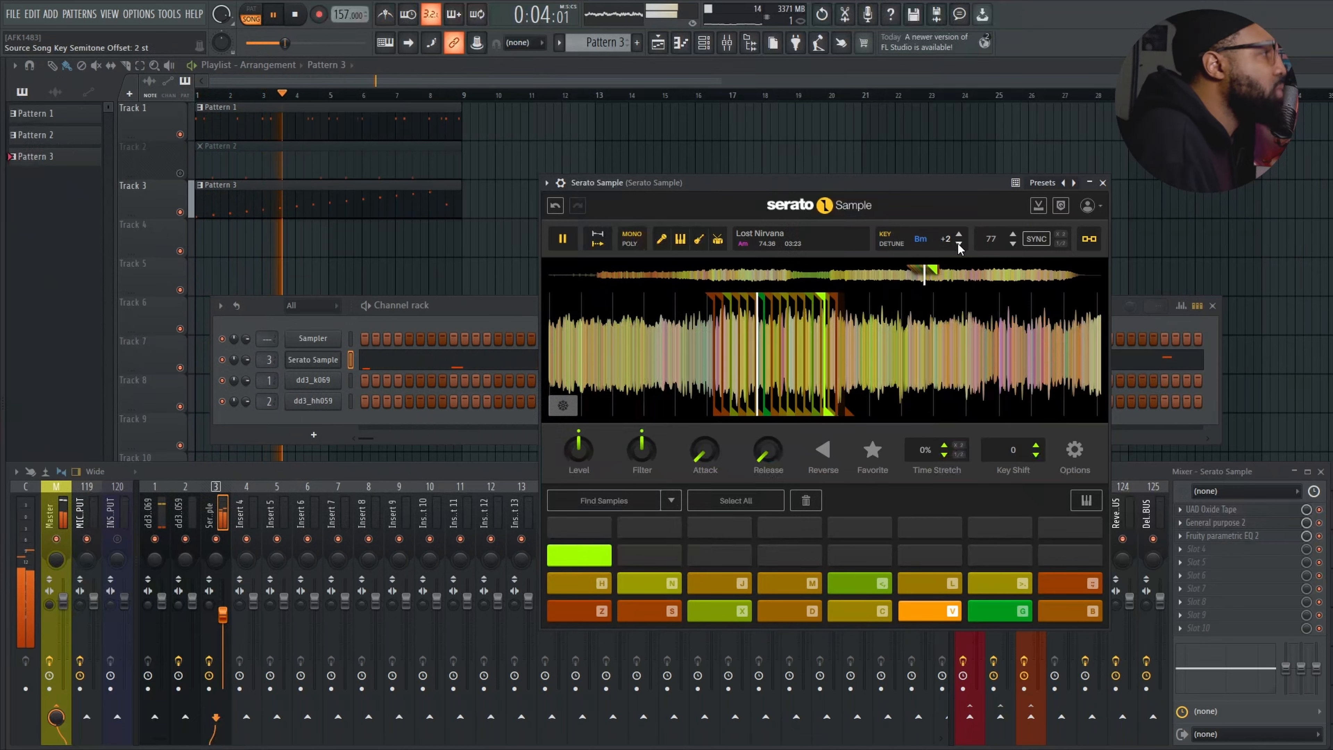
{"action": "left_click", "coordinate": [958, 244]}
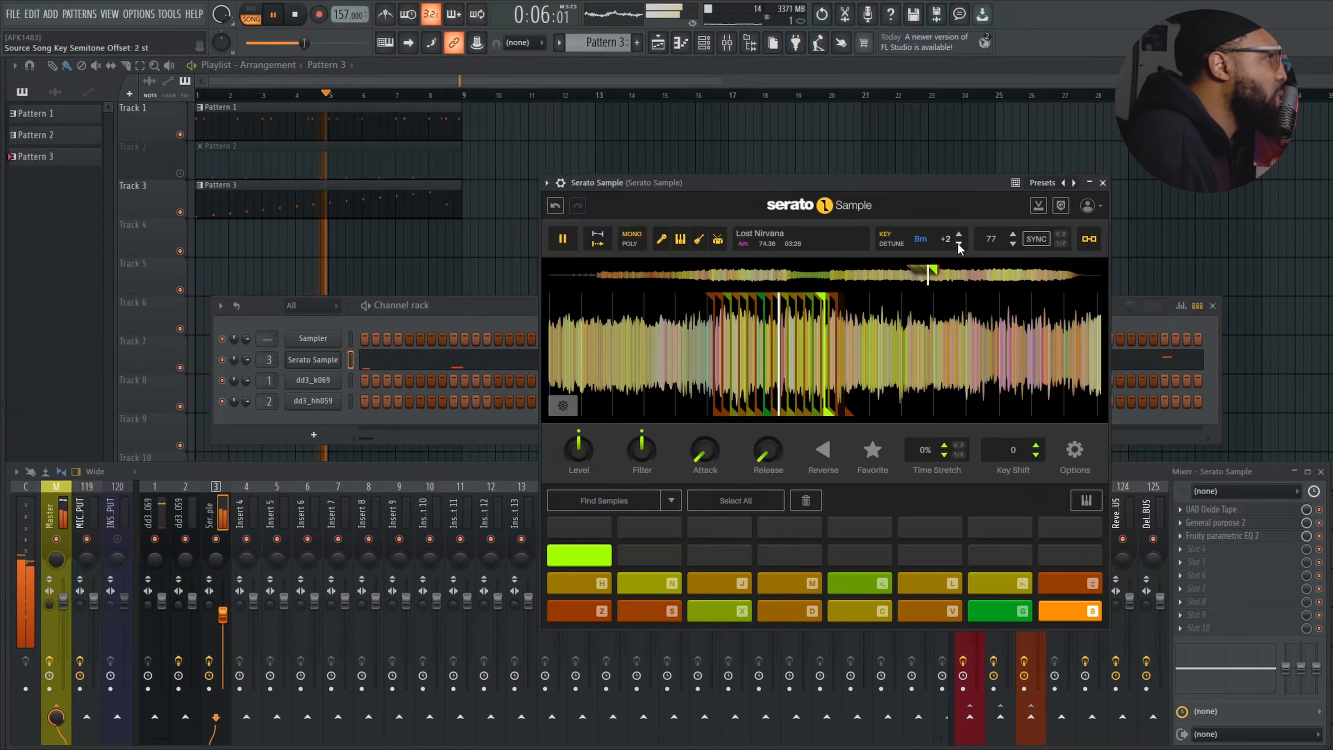
{"action": "left_click", "coordinate": [958, 244]}
{"action": "left_click", "coordinate": [958, 243]}
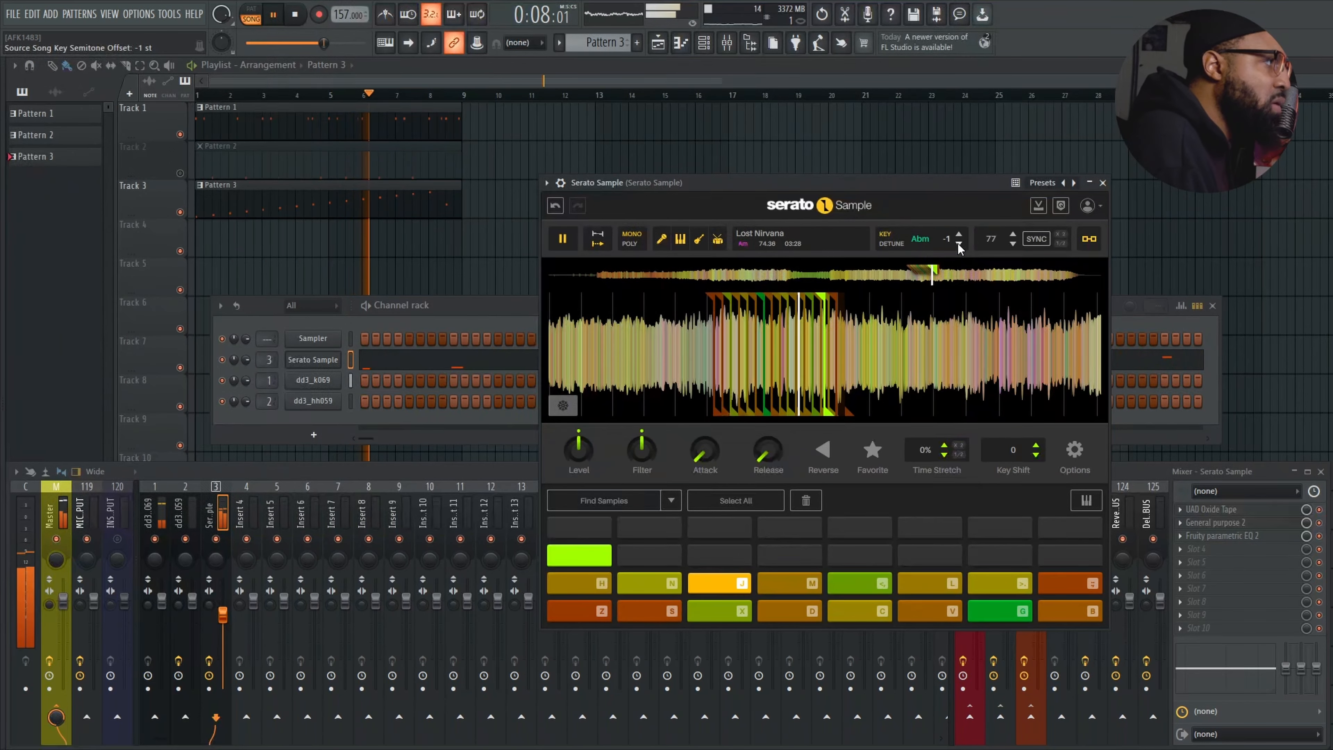
{"action": "left_click", "coordinate": [959, 244]}
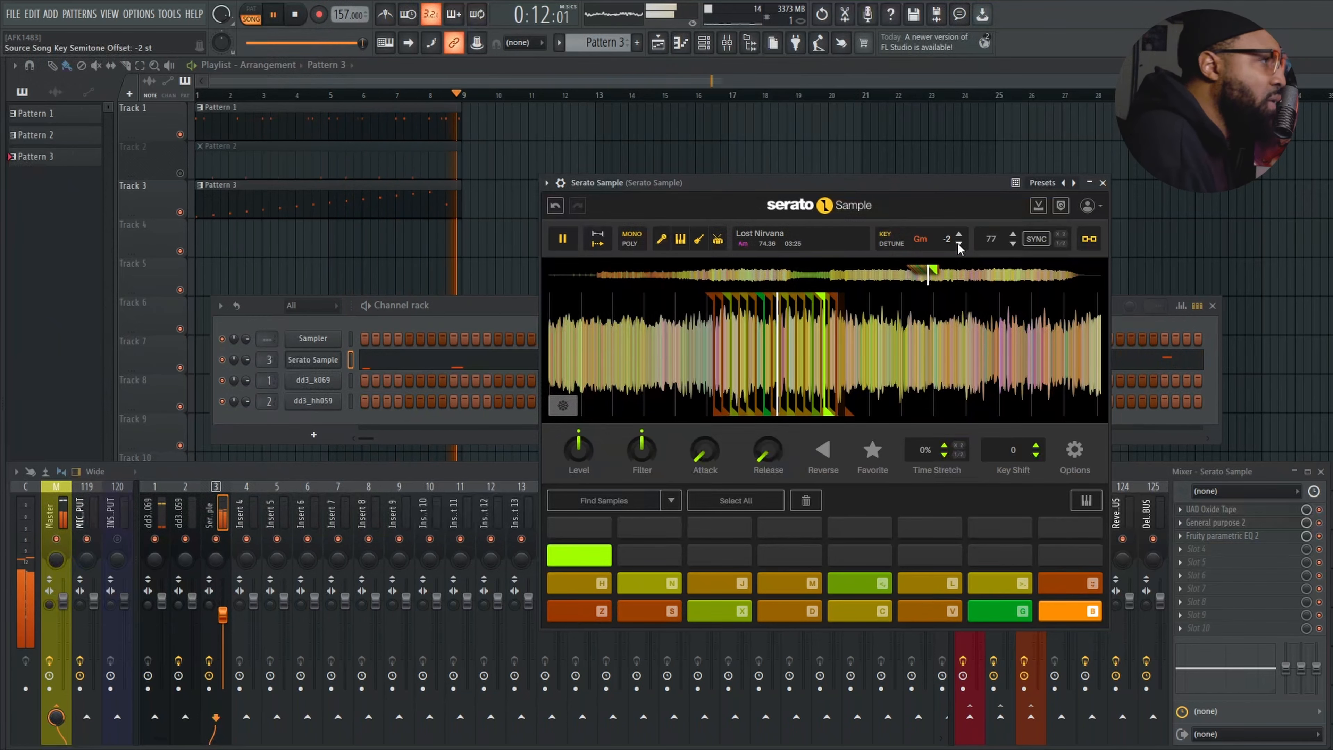
{"action": "left_click_drag", "start_coordinate": [951, 183], "coordinate": [1164, 163]}
{"action": "left_click", "coordinate": [627, 227]}
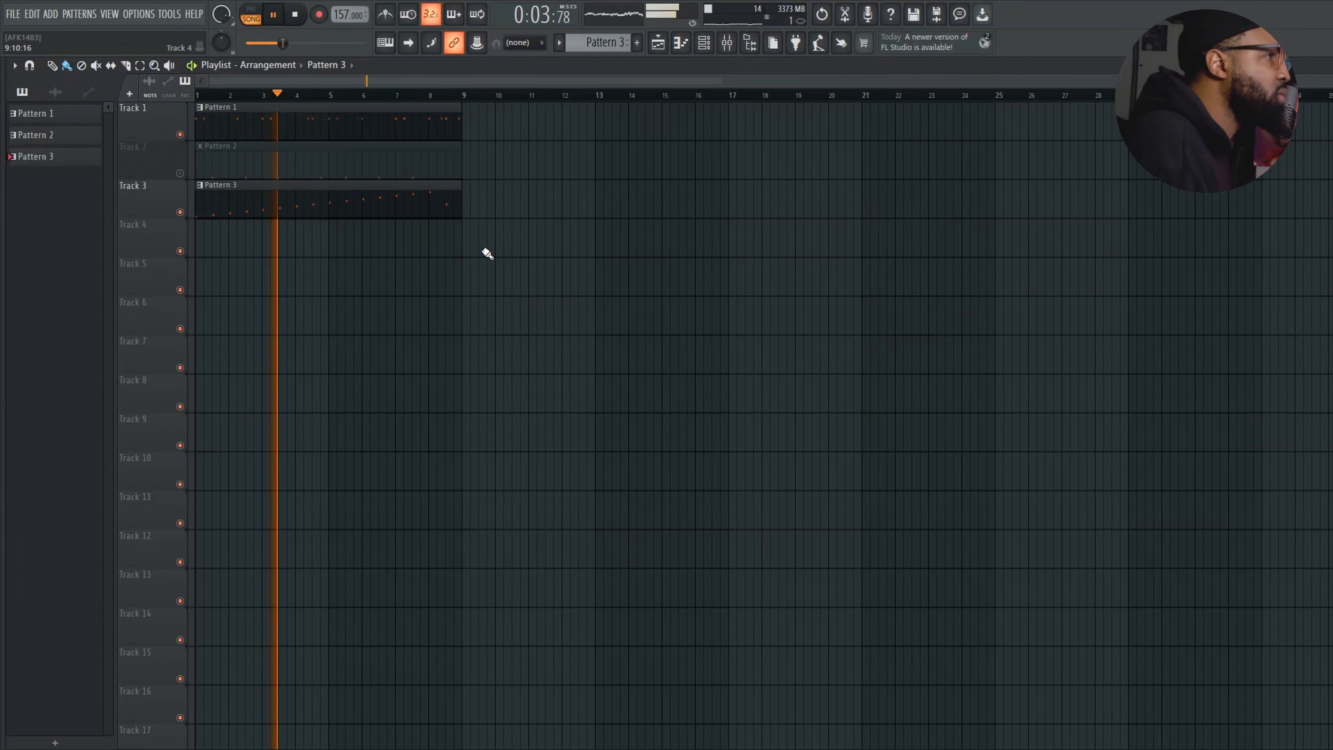
{"action": "scroll", "coordinate": [289, 277], "scroll_direction": "up", "scroll_amount": 4}
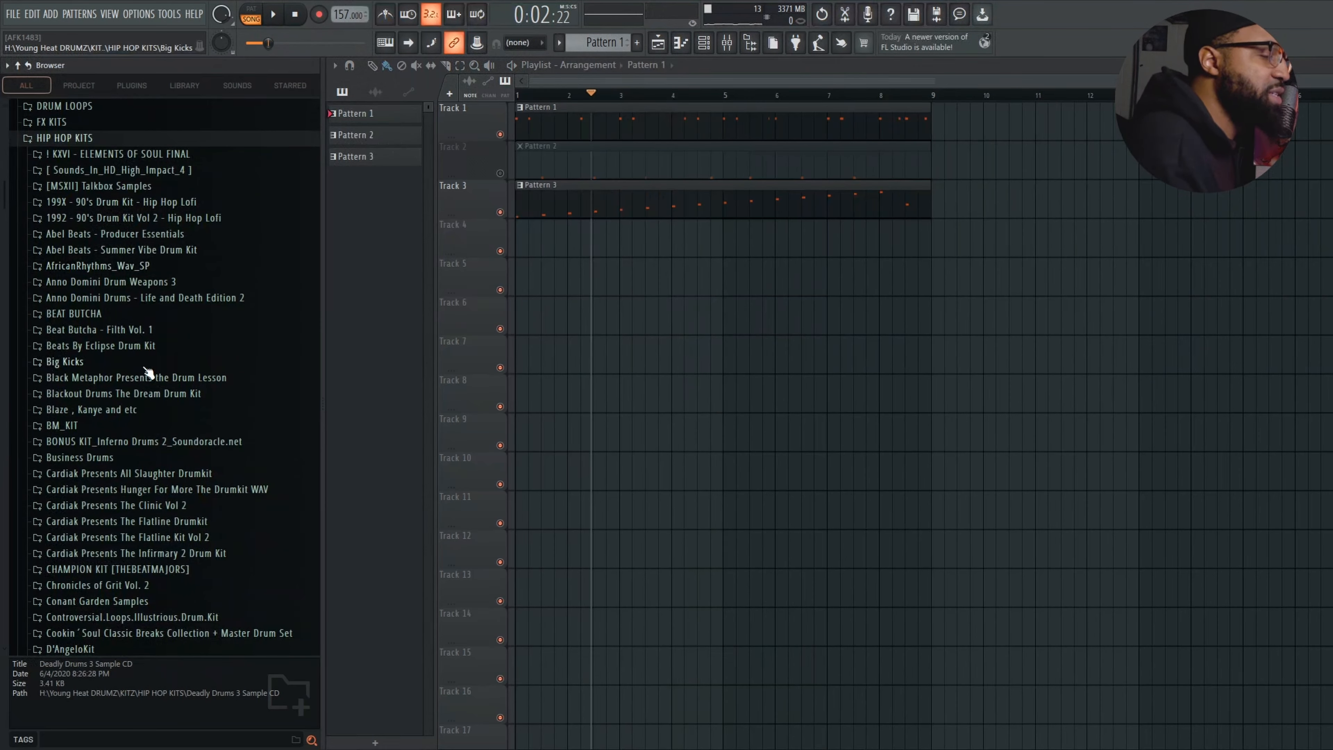
Step: Open the Snares folder of the Deadly Drumz kit in the browser and audition its first samples
{"action": "scroll", "coordinate": [158, 368], "scroll_direction": "down", "scroll_amount": 1}
{"action": "left_click", "coordinate": [75, 704]}
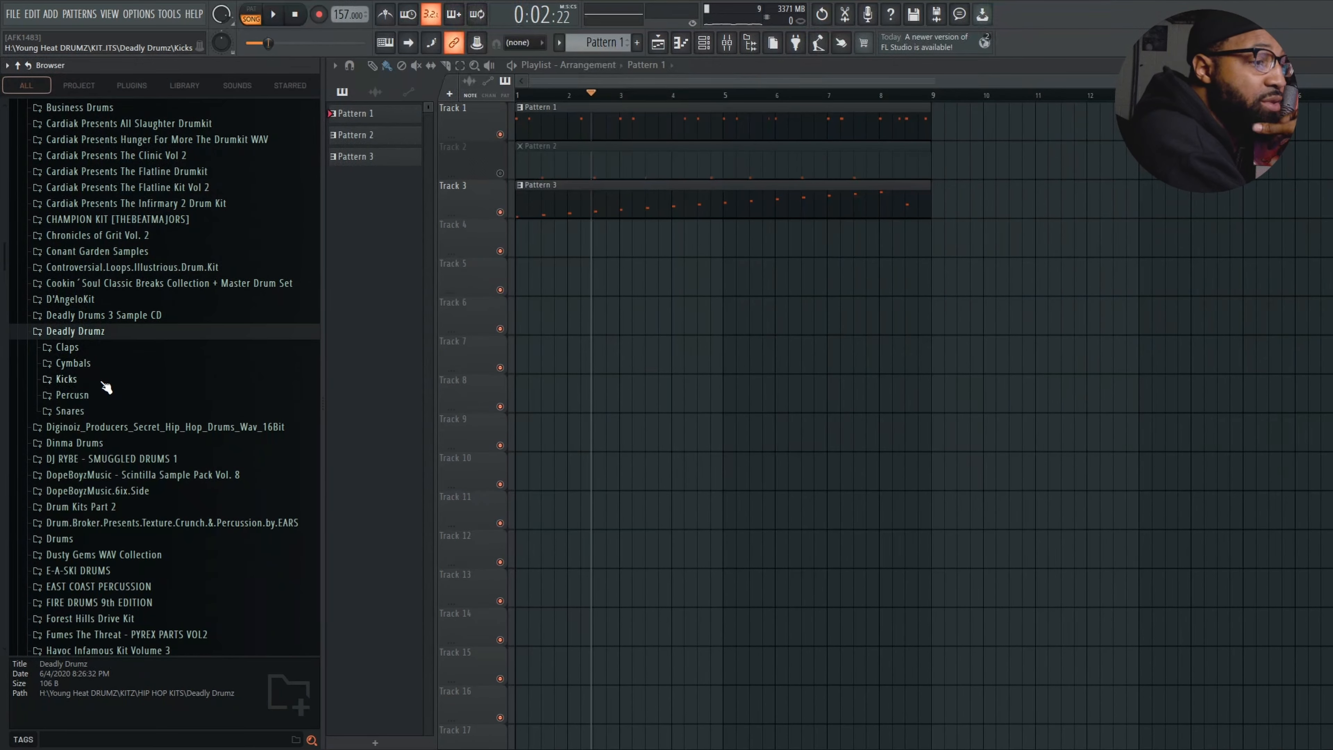
{"action": "left_click", "coordinate": [110, 411]}
{"action": "left_click", "coordinate": [155, 427]}
{"action": "left_click", "coordinate": [155, 441]}
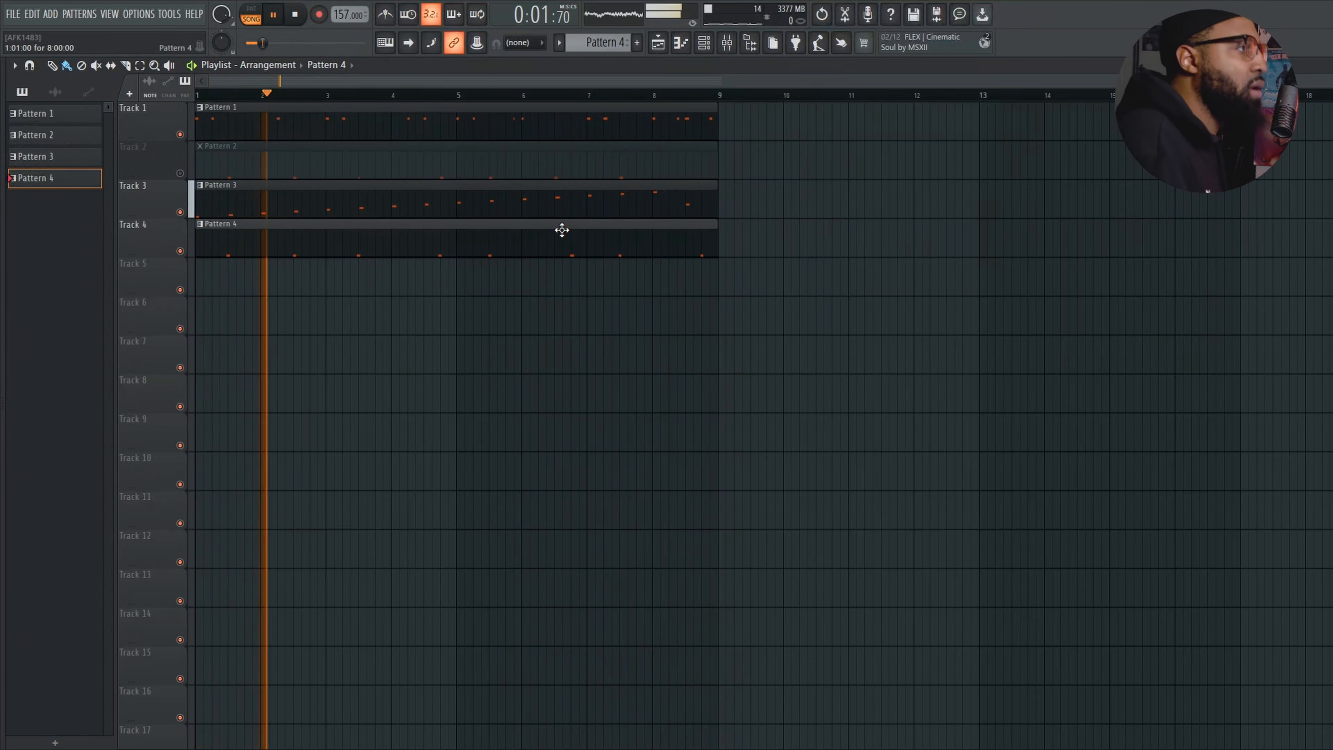
Step: Open Pattern 4's snare notes and move the bar 6 snare hit later, to the middle of the bar, during playback
{"action": "double_click", "coordinate": [562, 230]}
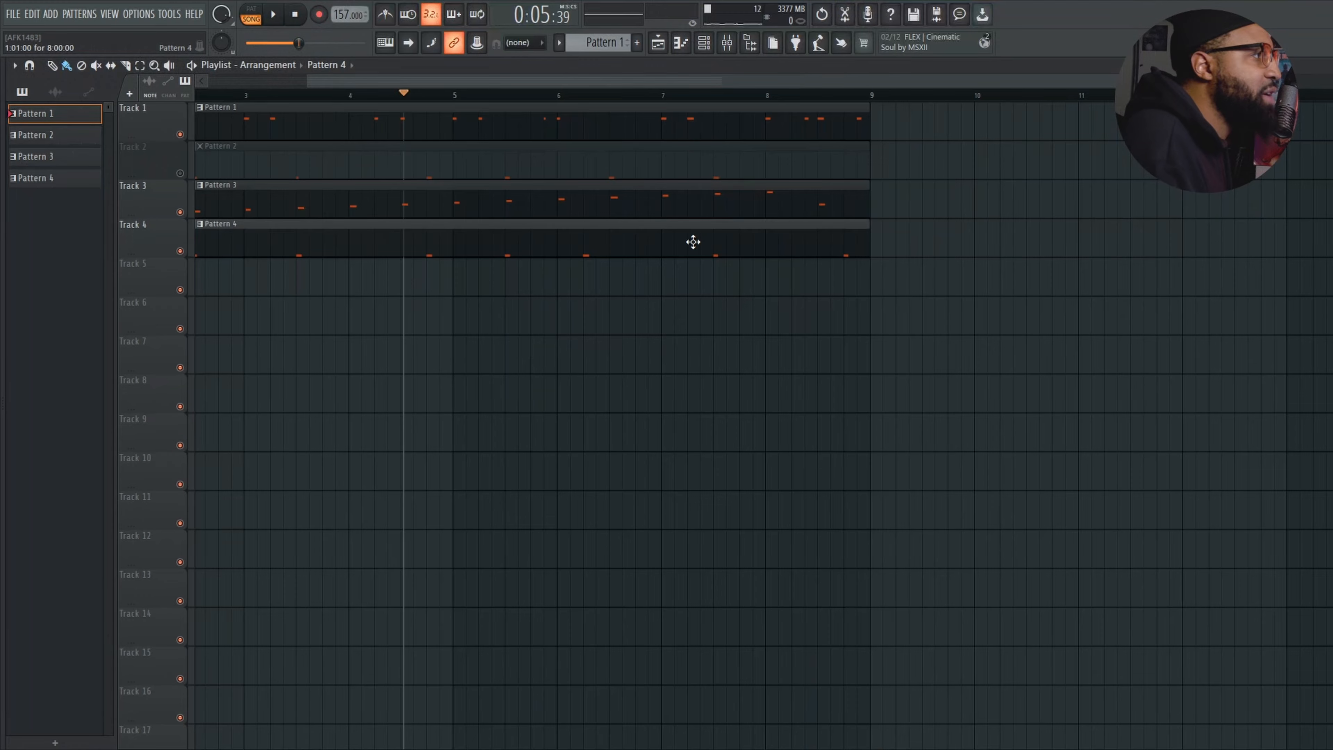
{"action": "double_click", "coordinate": [693, 241]}
{"action": "scroll", "coordinate": [641, 387], "scroll_direction": "down", "scroll_amount": 5}
{"action": "key", "text": "space"}
{"action": "scroll", "coordinate": [943, 469], "scroll_direction": "up", "scroll_amount": 5}
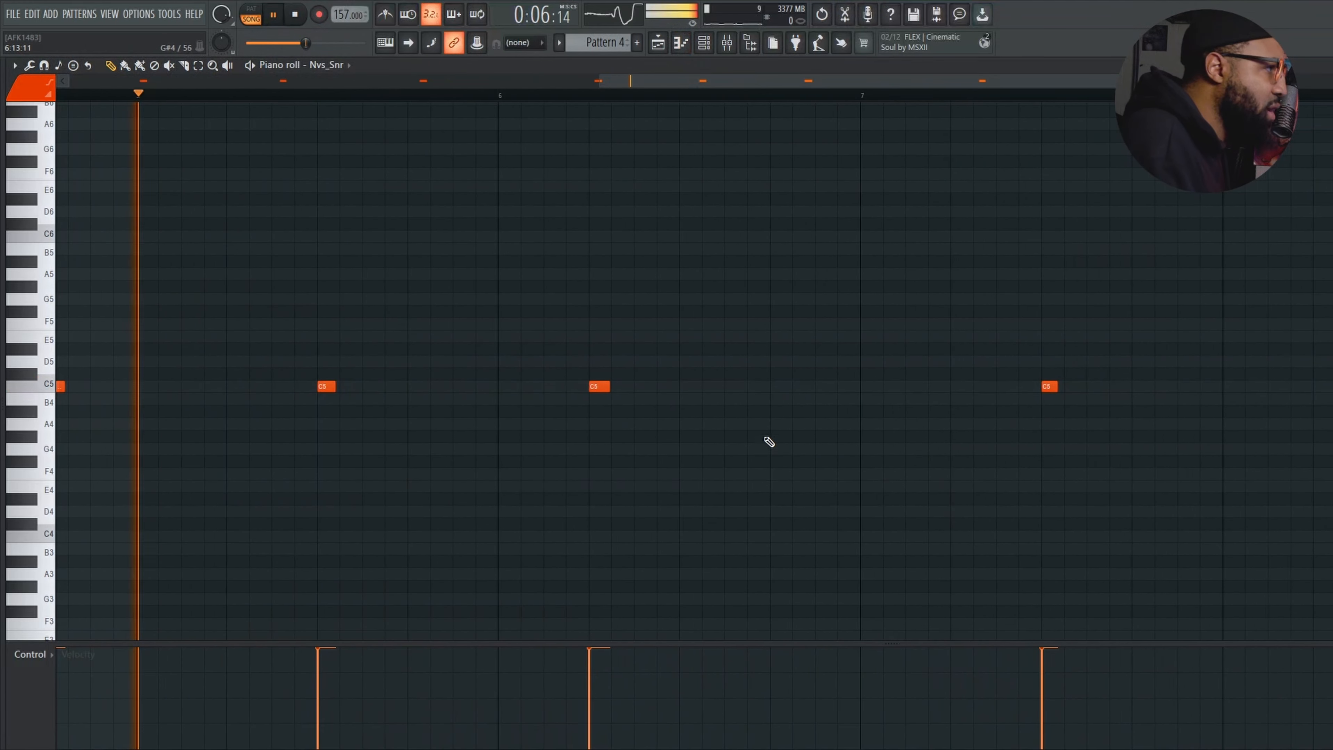
{"action": "left_click_drag", "start_coordinate": [598, 386], "coordinate": [685, 382]}
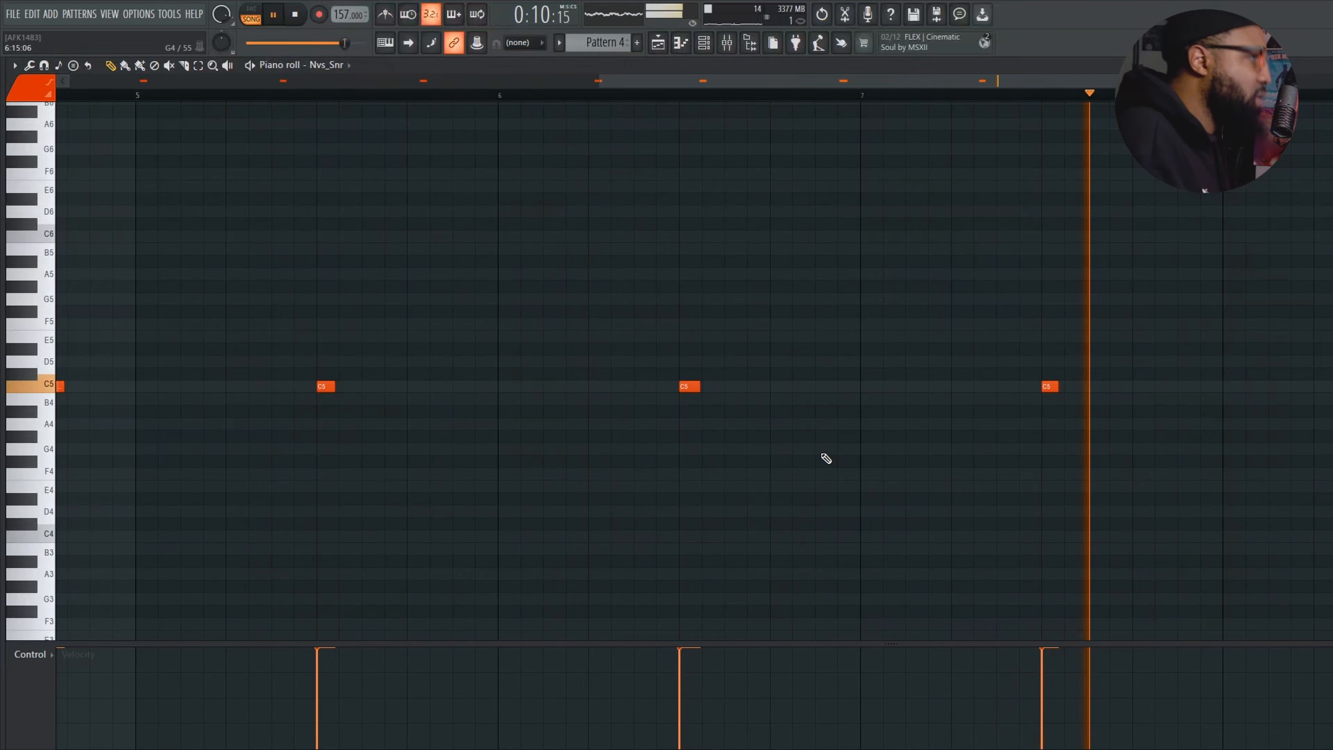
{"action": "left_click", "coordinate": [108, 415]}
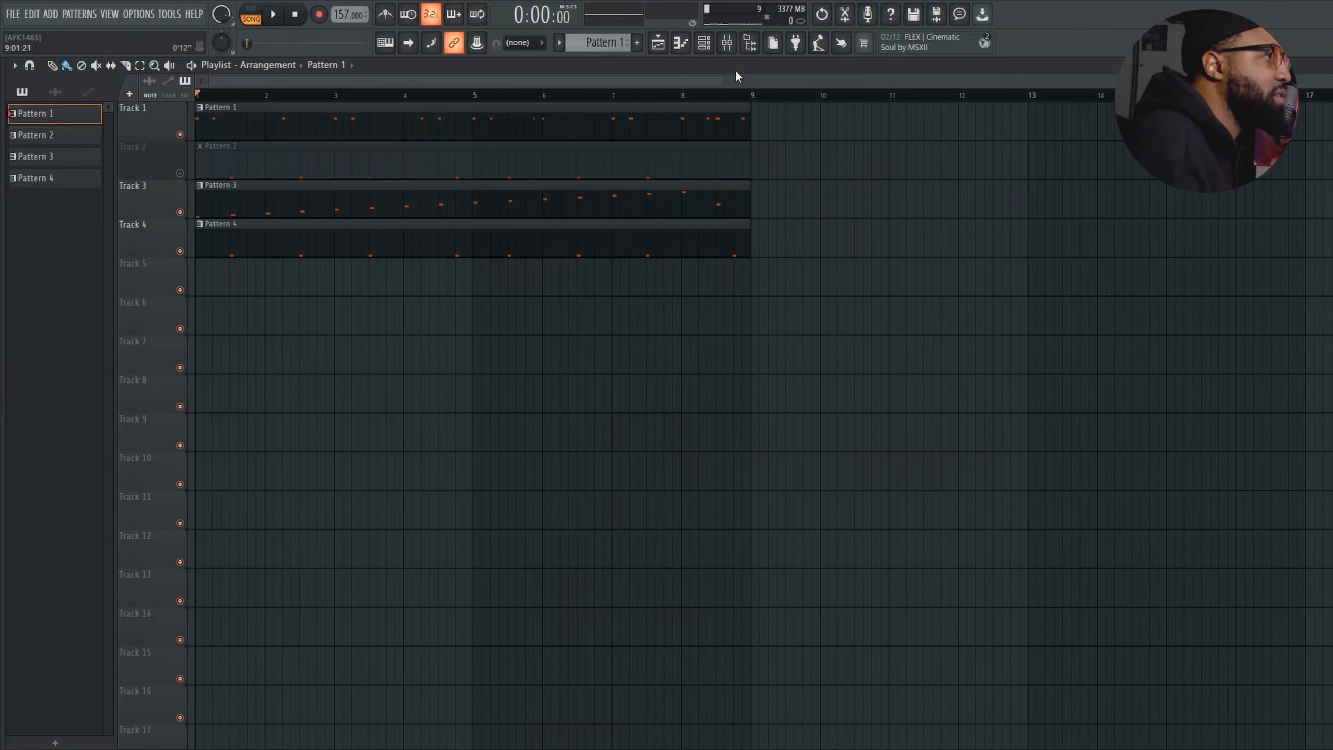
Step: Record a steady hi-hat line with the dd3_hh059 sample as Pattern 5 on Track 5 and open its notes
{"action": "left_click", "coordinate": [681, 43]}
{"action": "left_click", "coordinate": [682, 43]}
{"action": "left_click", "coordinate": [704, 43]}
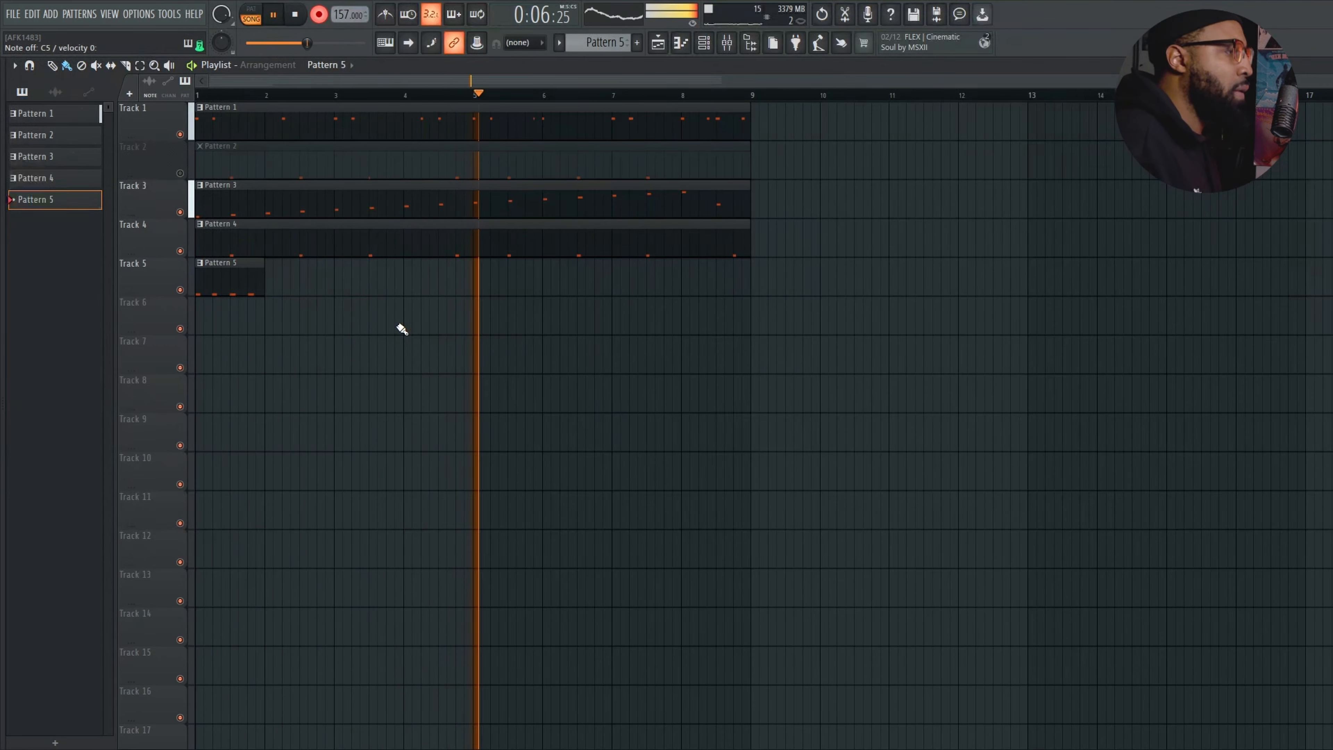
{"action": "key", "text": "space"}
{"action": "key", "text": "F7"}
{"action": "scroll", "coordinate": [560, 414], "scroll_direction": "down", "scroll_amount": 3}
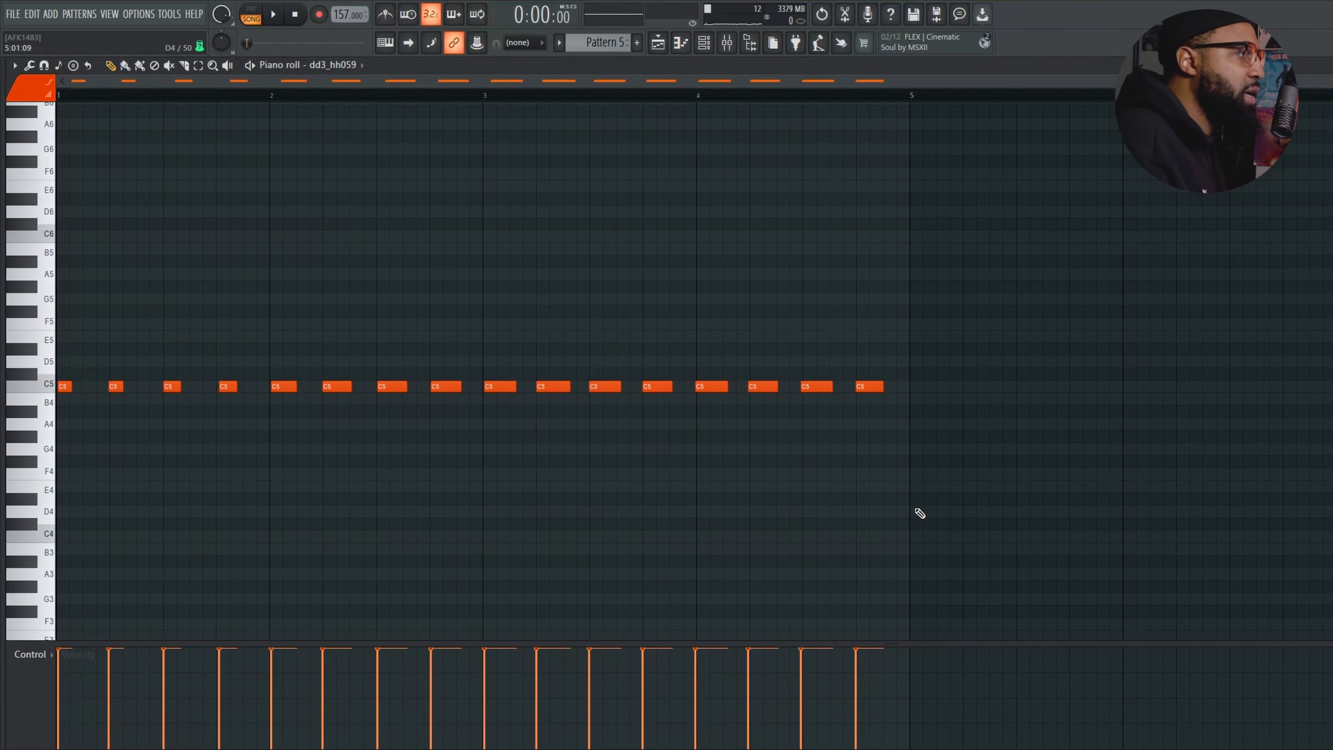
Step: Quantize all of Pattern 5's hi-hat notes and fill the eight bars of Track 5 with four two-bar clips
{"action": "key", "text": "alt+q"}
{"action": "left_click_drag", "start_coordinate": [942, 451], "coordinate": [59, 292]}
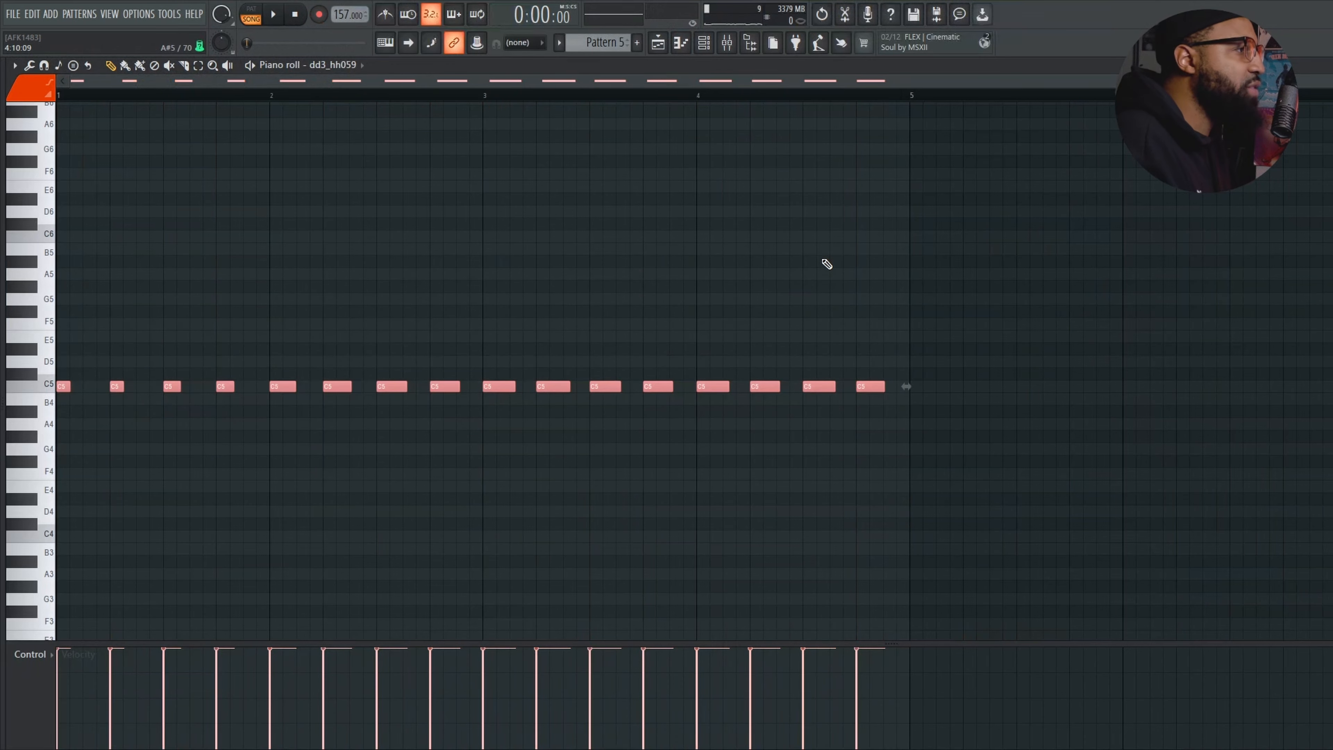
{"action": "key", "text": "shift+Right"}
{"action": "key", "text": "shift+Right"}
{"action": "key", "text": "shift+Right"}
{"action": "key", "text": "shift+Right"}
{"action": "key", "text": "shift+Right"}
{"action": "left_click", "coordinate": [608, 339], "text": "ctrl"}
{"action": "key", "text": "F5"}
{"action": "key", "text": "space"}
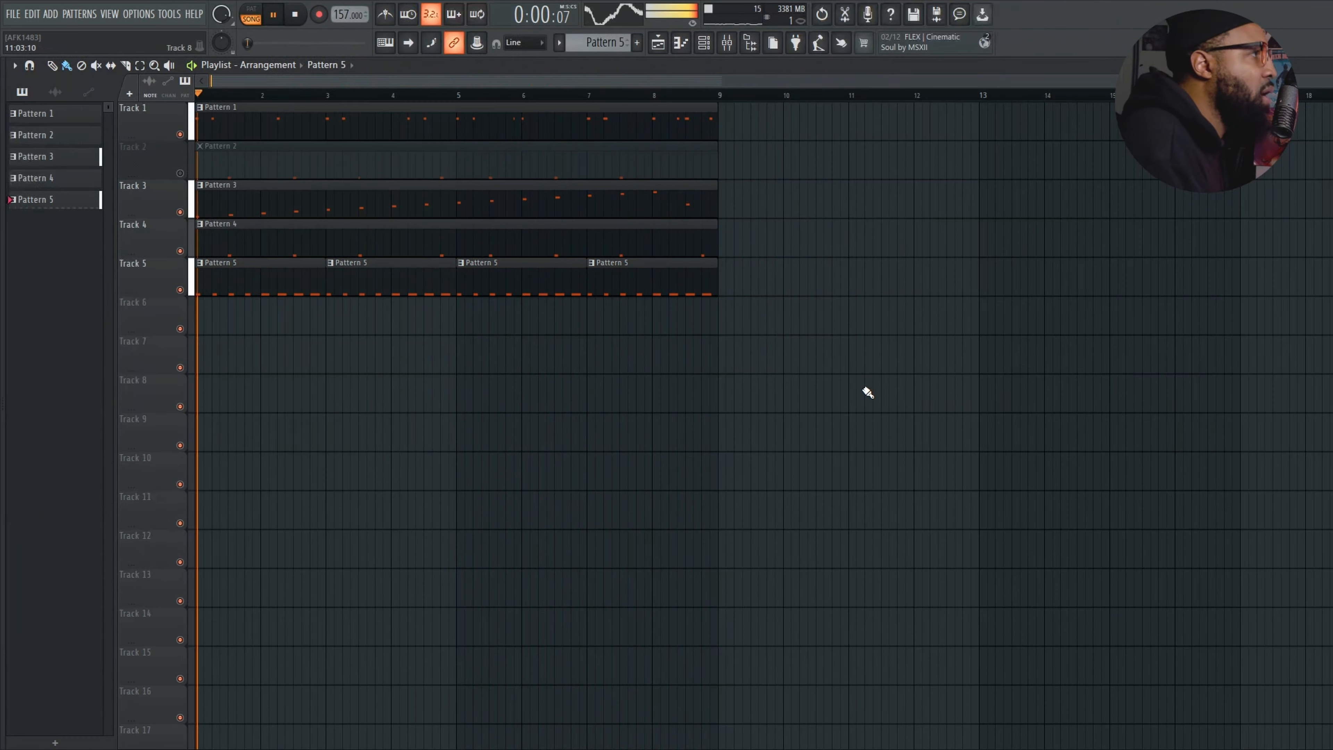
Step: Open the Cymbals folder of the Deadly Drumz kit and audition its samples from Ldr_Cym down to Lof_Crs during playback
{"action": "key", "text": "alt+F8"}
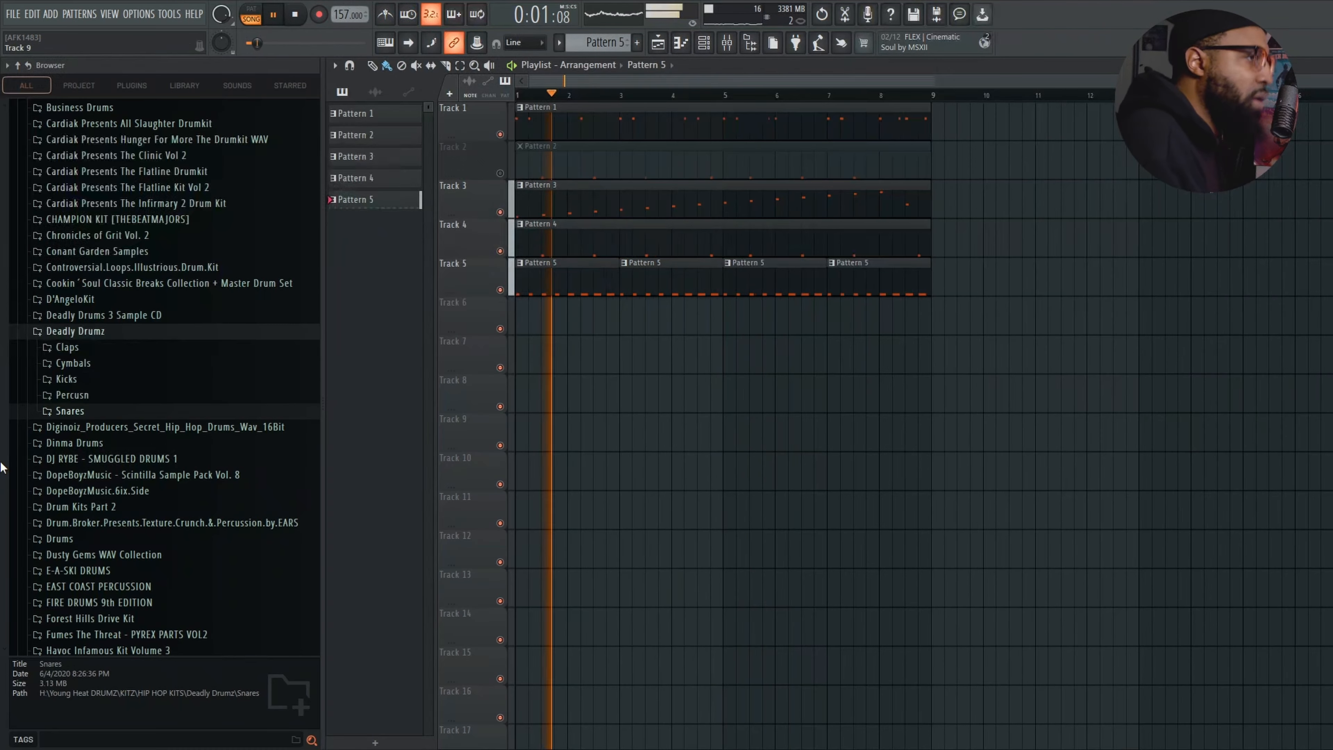
{"action": "left_click", "coordinate": [126, 363]}
{"action": "left_click", "coordinate": [125, 393]}
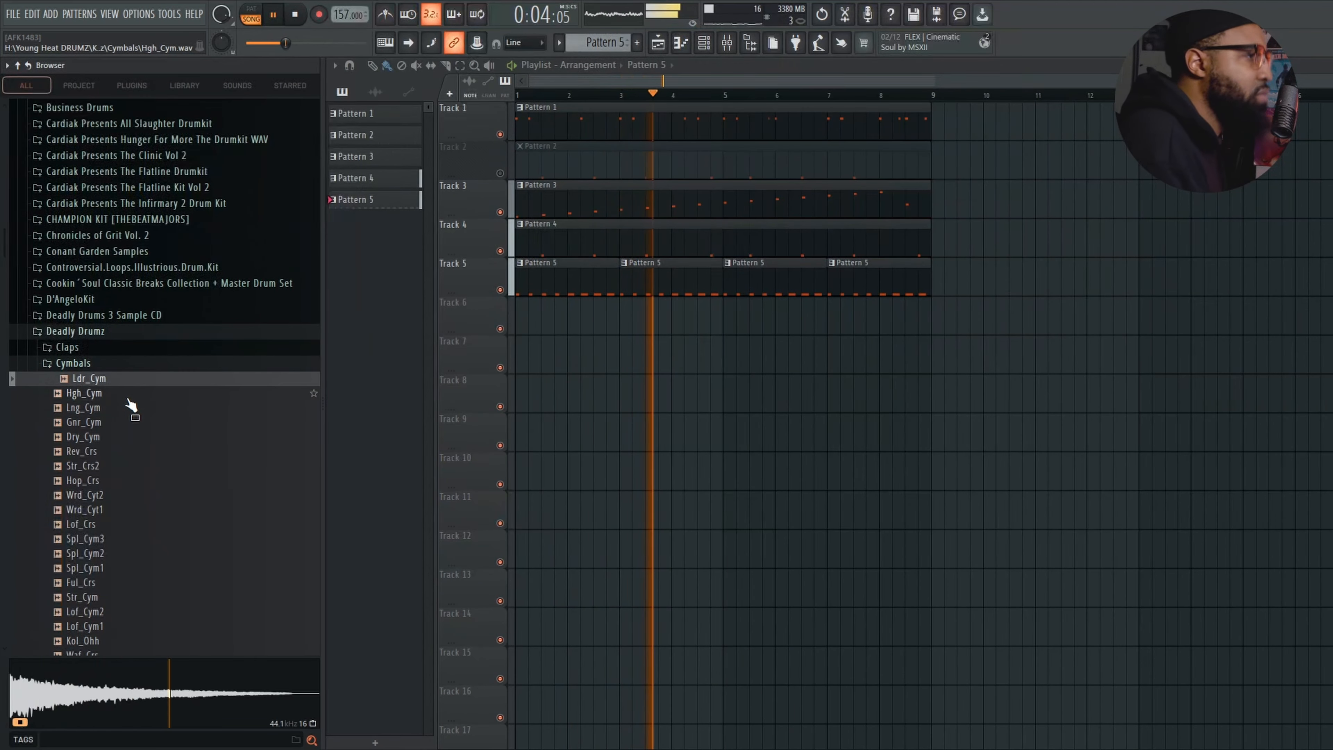
{"action": "left_click", "coordinate": [116, 409]}
{"action": "left_click", "coordinate": [112, 424]}
{"action": "left_click", "coordinate": [114, 439]}
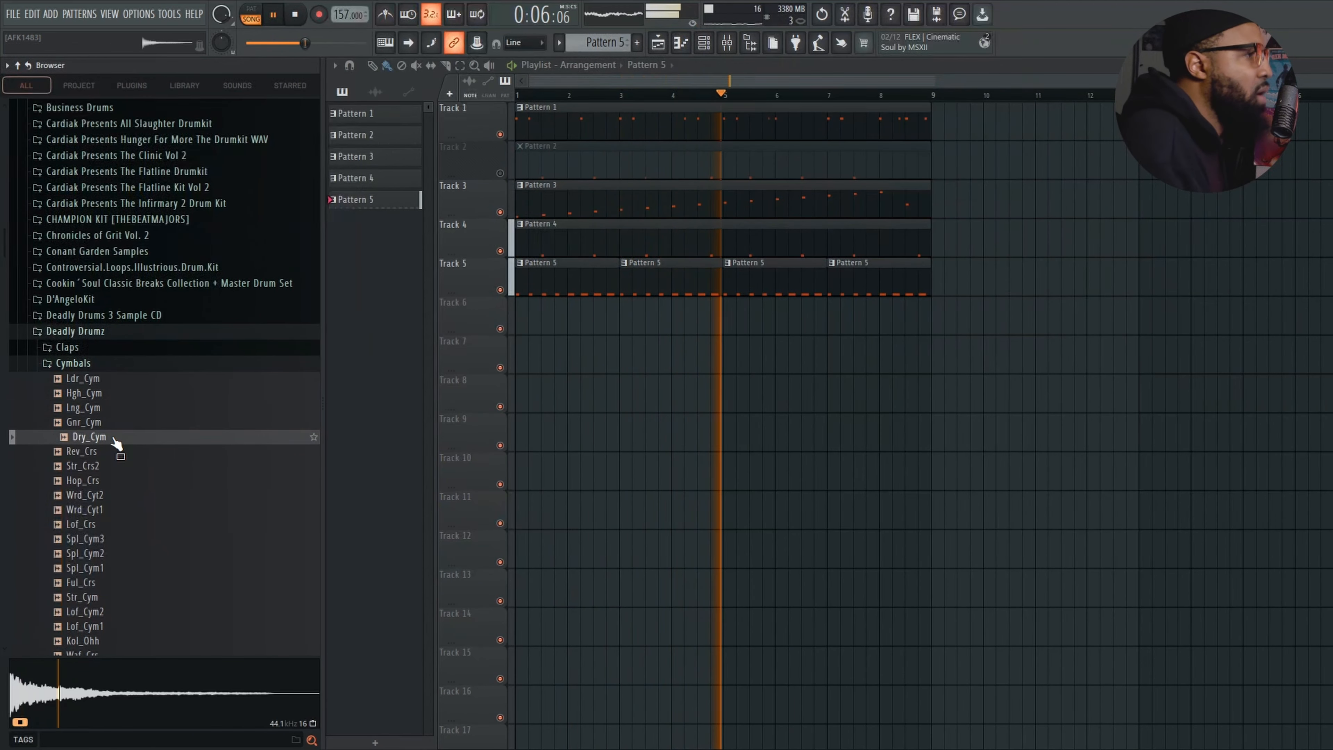
{"action": "left_click", "coordinate": [110, 453]}
{"action": "left_click", "coordinate": [106, 478]}
{"action": "left_click", "coordinate": [109, 496]}
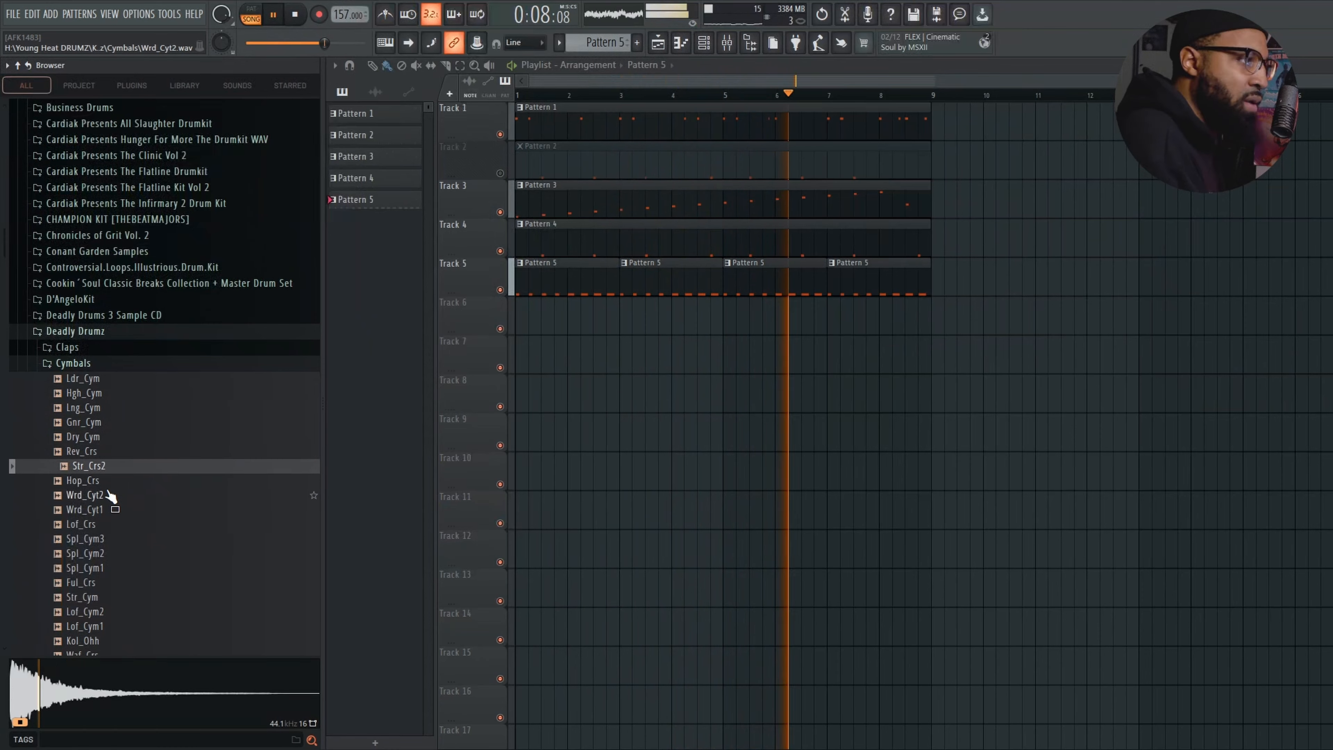
{"action": "left_click", "coordinate": [108, 511]}
{"action": "left_click", "coordinate": [107, 526]}
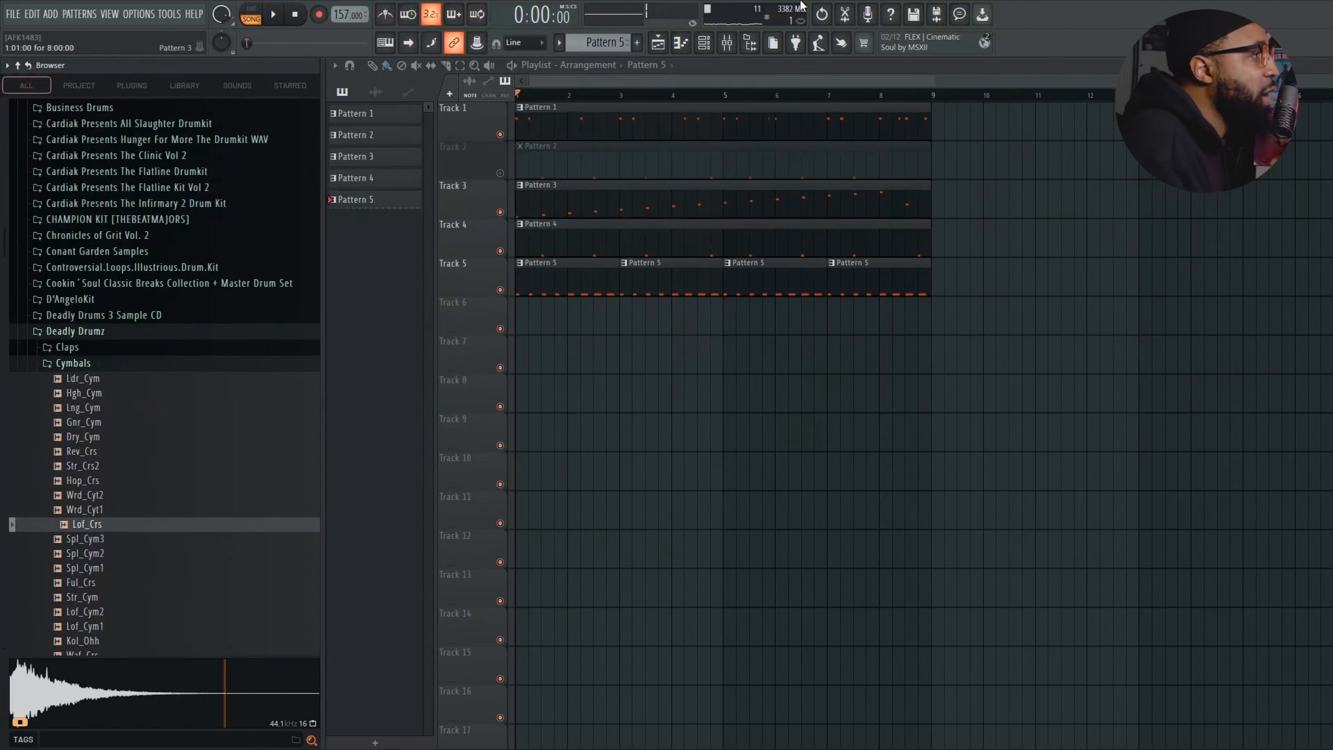
Step: Load Lof_Crs into a new sampler channel with a longer fade-out and record one crash hit in bar 2 as Pattern 6
{"action": "left_click", "coordinate": [749, 42]}
{"action": "left_click", "coordinate": [704, 43]}
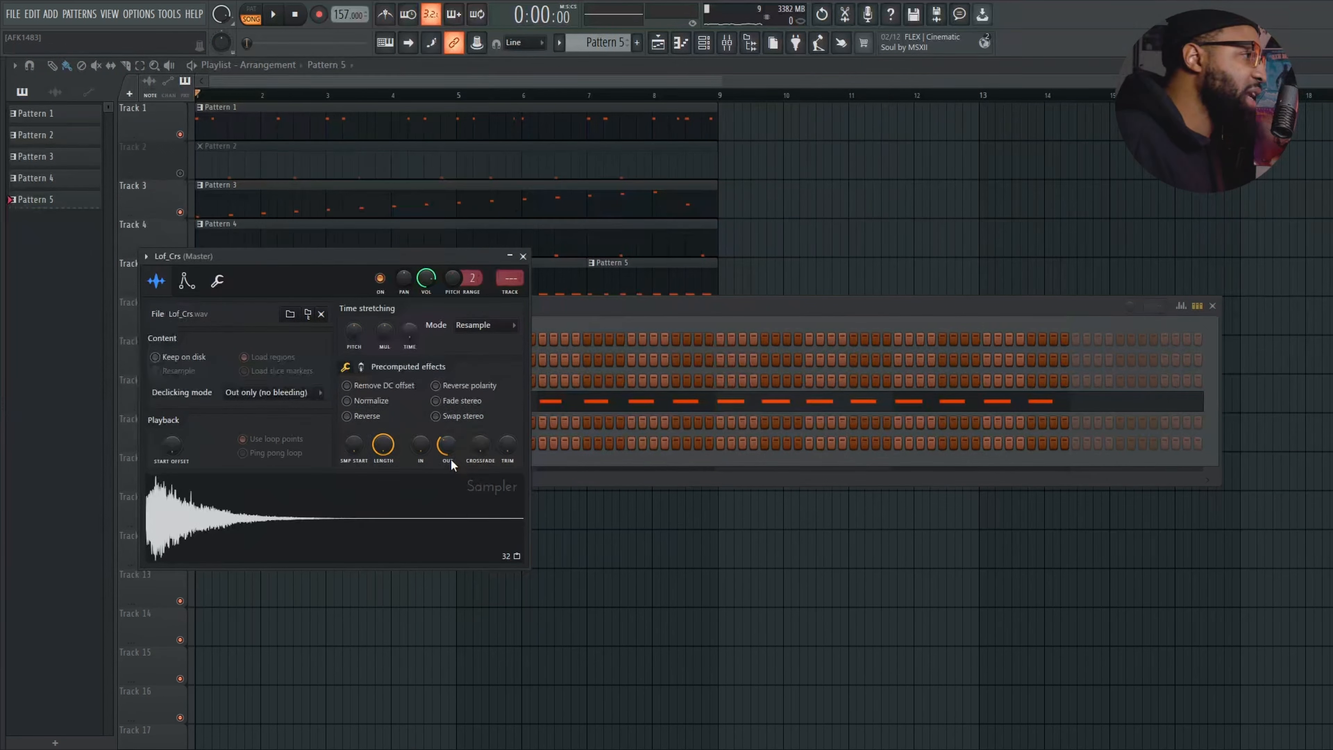
{"action": "scroll", "coordinate": [446, 446], "scroll_direction": "up", "scroll_amount": 5}
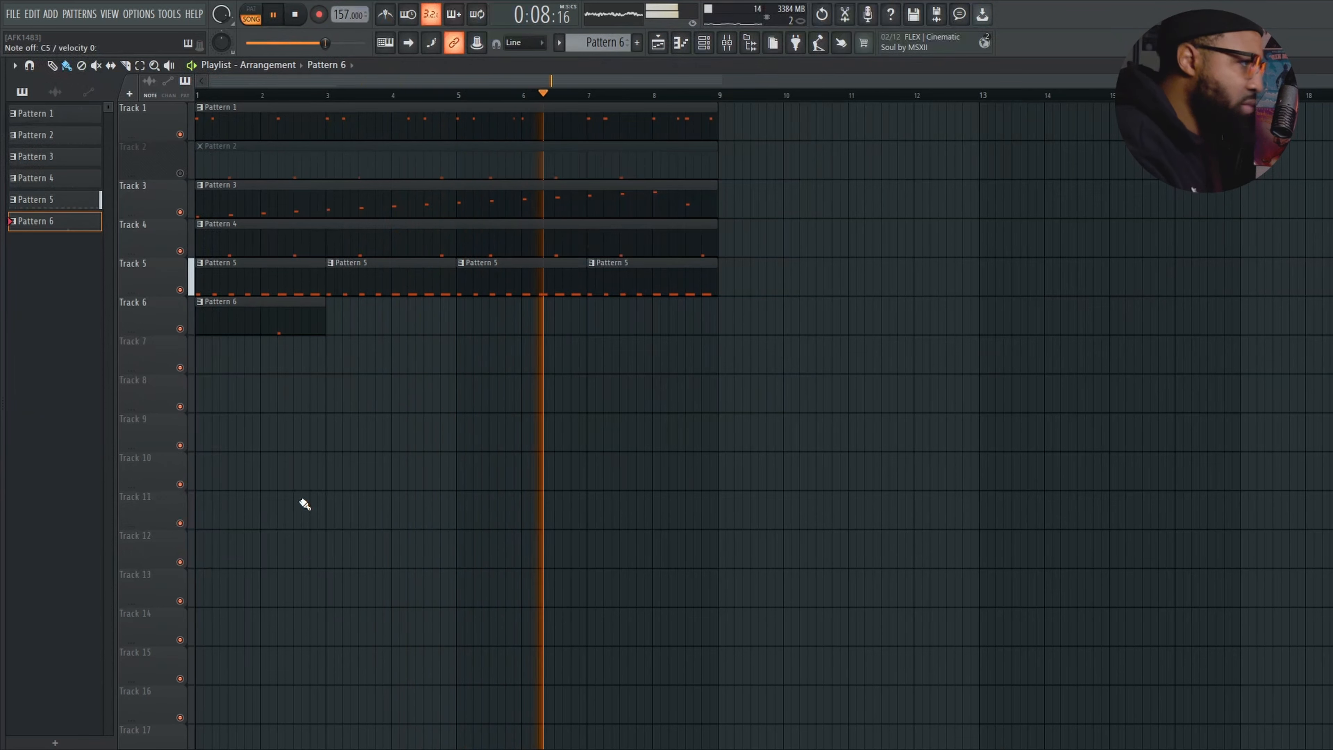
Step: Copy the Pattern 6 crash clip to bar 5 of Track 6 and open its note in the piano roll during playback
{"action": "mouse_move", "coordinate": [246, 305]}
{"action": "left_mouse_down"}
{"action": "mouse_move", "coordinate": [514, 330]}
{"action": "mouse_move", "coordinate": [157, 288]}
{"action": "mouse_move", "coordinate": [524, 331]}
{"action": "left_mouse_up"}
{"action": "key", "text": "space"}
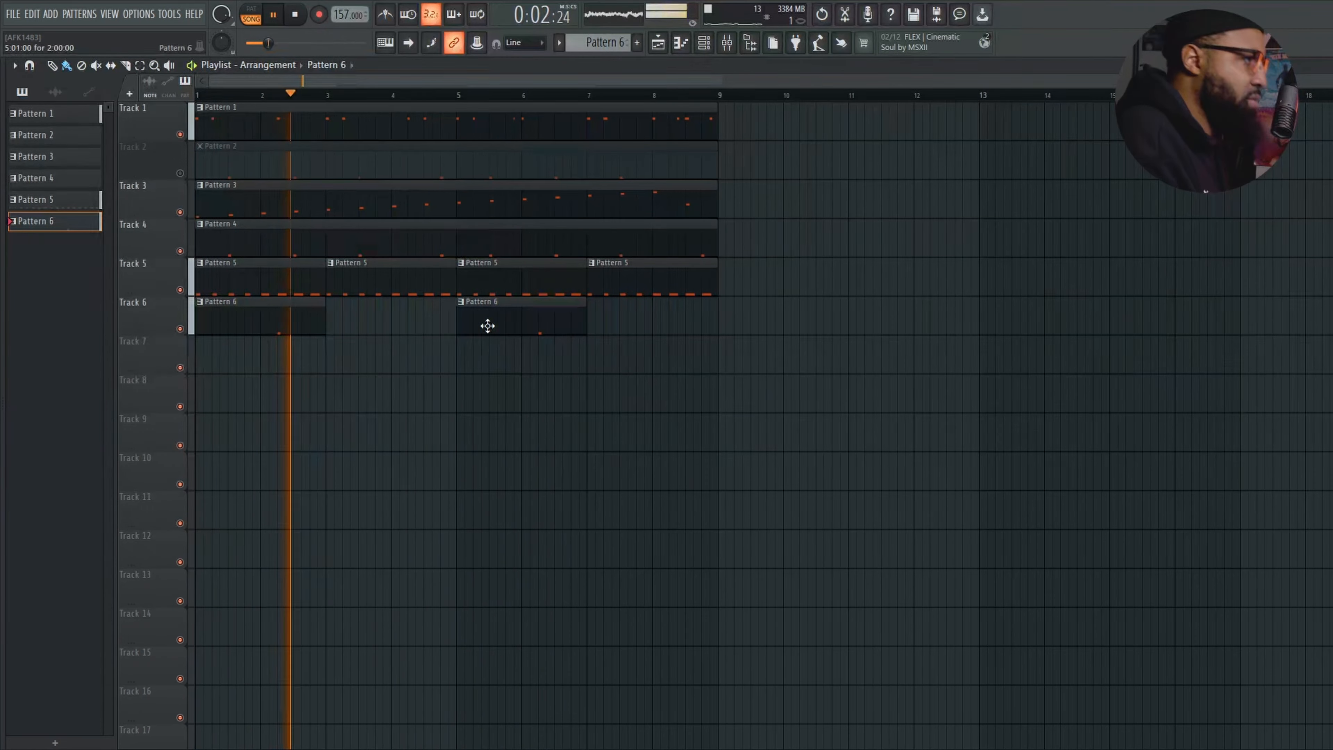
{"action": "double_click", "coordinate": [502, 331]}
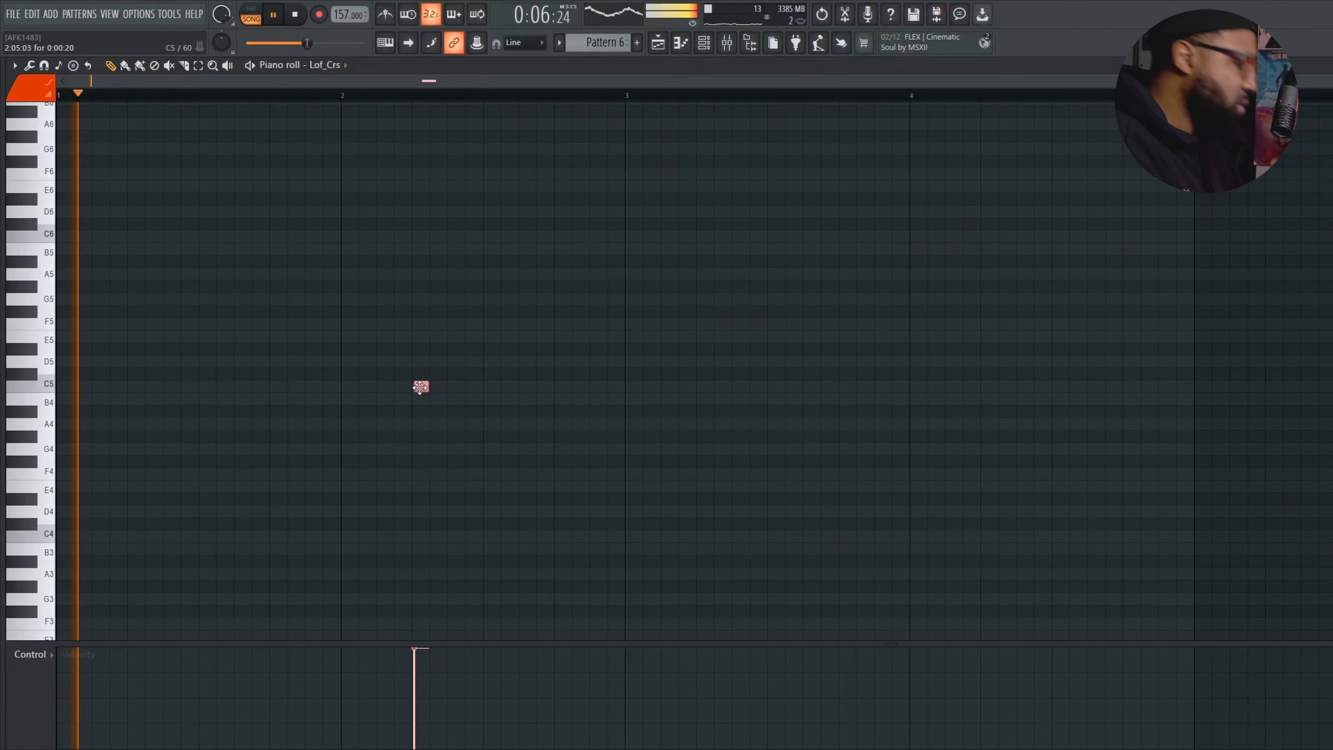
{"action": "key", "text": "alt"}
{"action": "scroll", "coordinate": [419, 387], "scroll_direction": "up", "scroll_amount": 2}
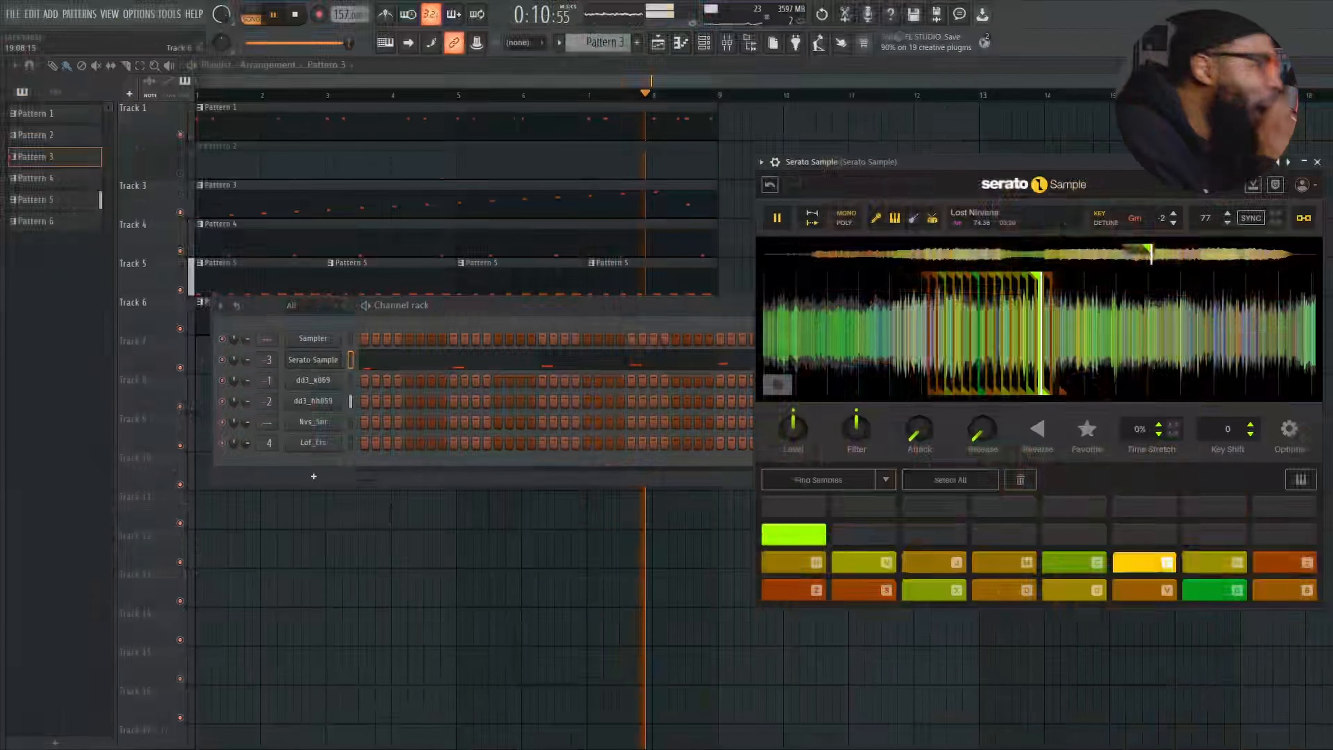
Step: Add a Sakura instrument channel and load the BAS Deep House FG preset from its Bass bank
{"action": "left_click", "coordinate": [704, 42]}
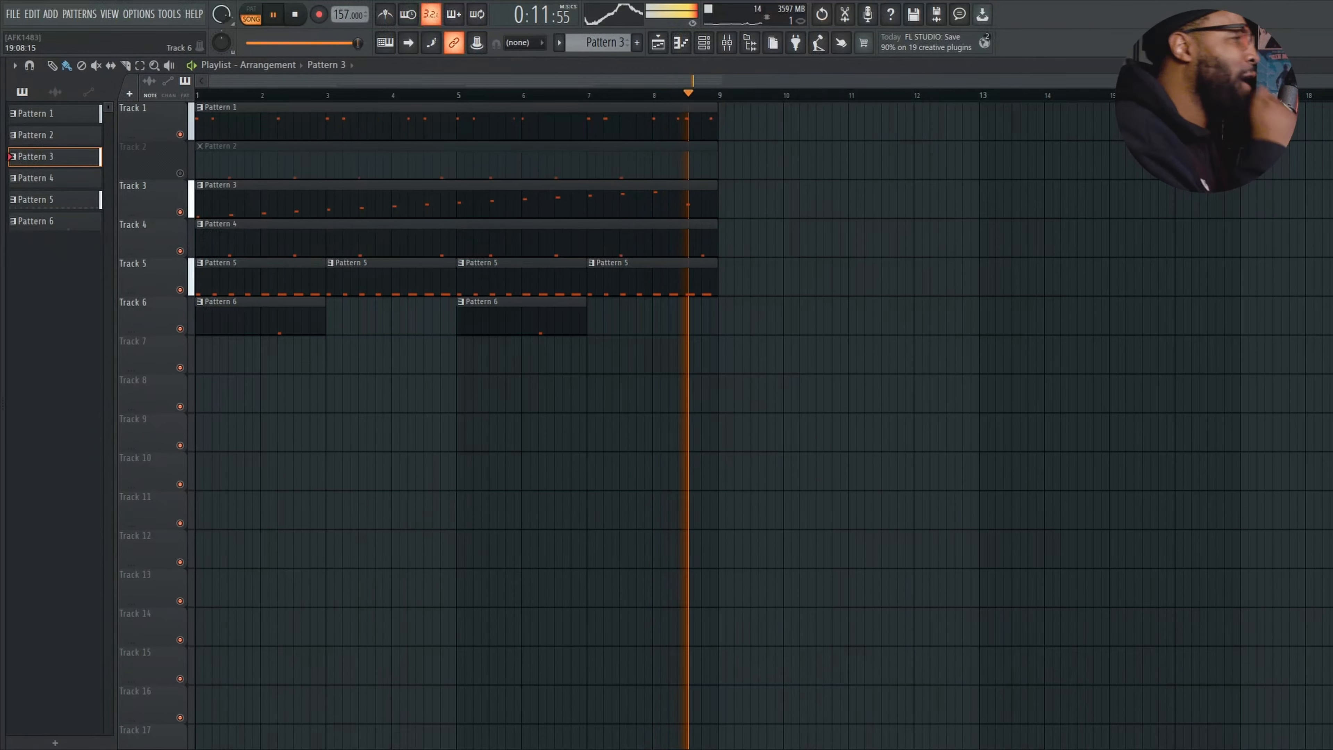
{"action": "left_click", "coordinate": [718, 42]}
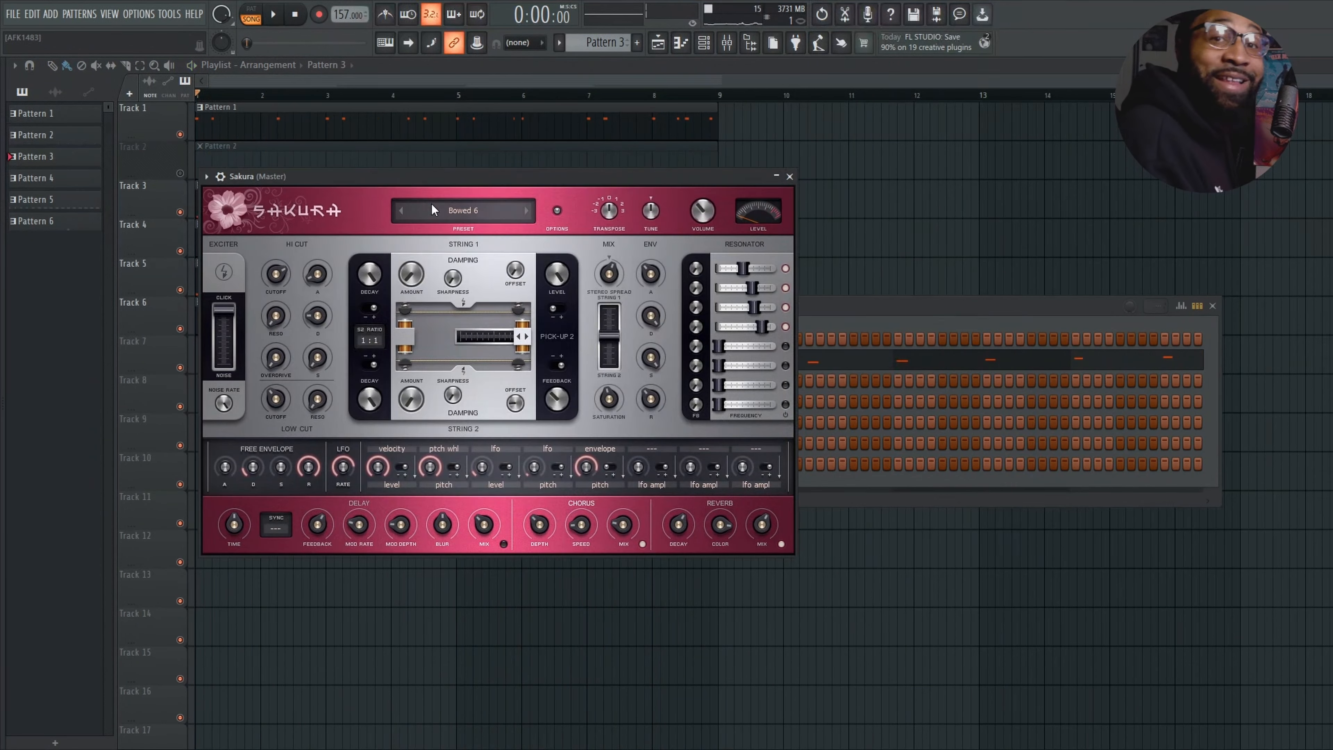
{"action": "left_click", "coordinate": [432, 205]}
{"action": "left_click", "coordinate": [360, 294]}
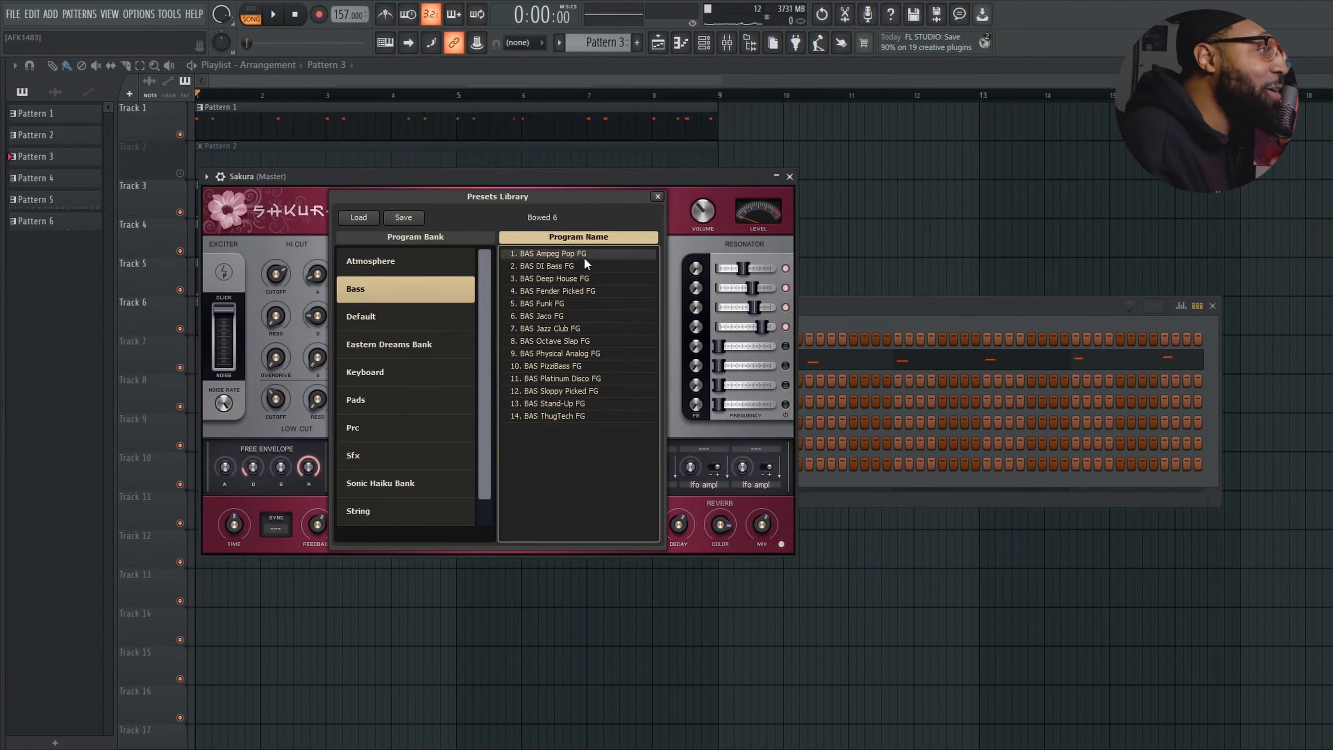
{"action": "double_click", "coordinate": [582, 278]}
{"action": "left_click", "coordinate": [790, 177]}
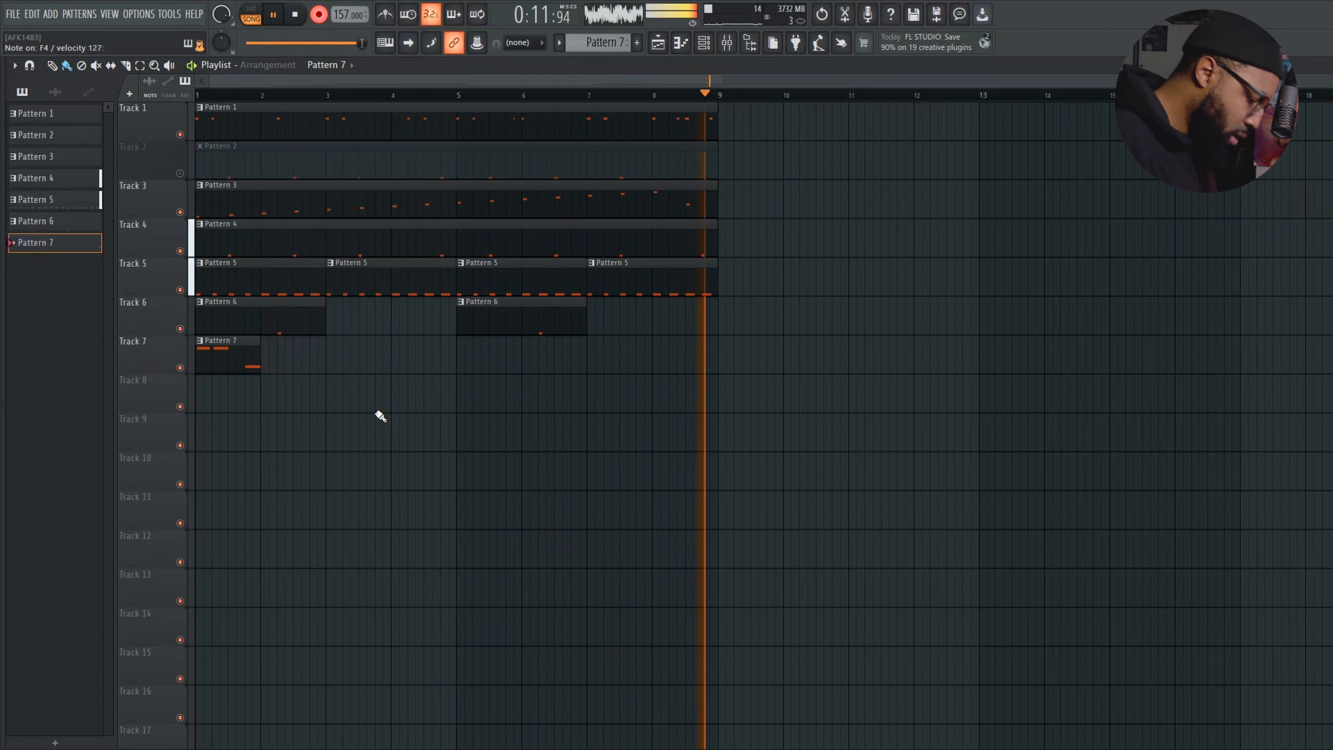
Step: Record an eight-bar Sakura bassline as Pattern 7 on Track 7 and split the long note across bars 1 and 2 into shorter ones
{"action": "key", "text": "space"}
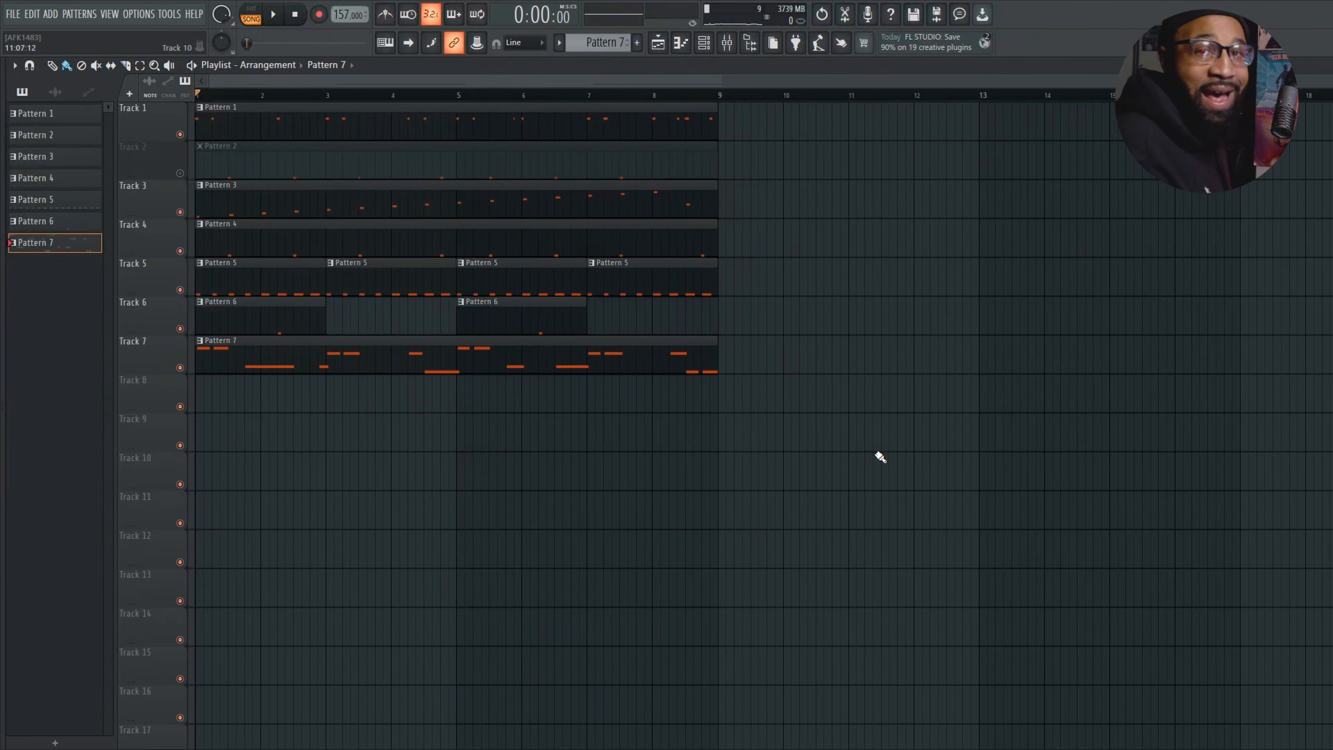
{"action": "double_click", "coordinate": [488, 354]}
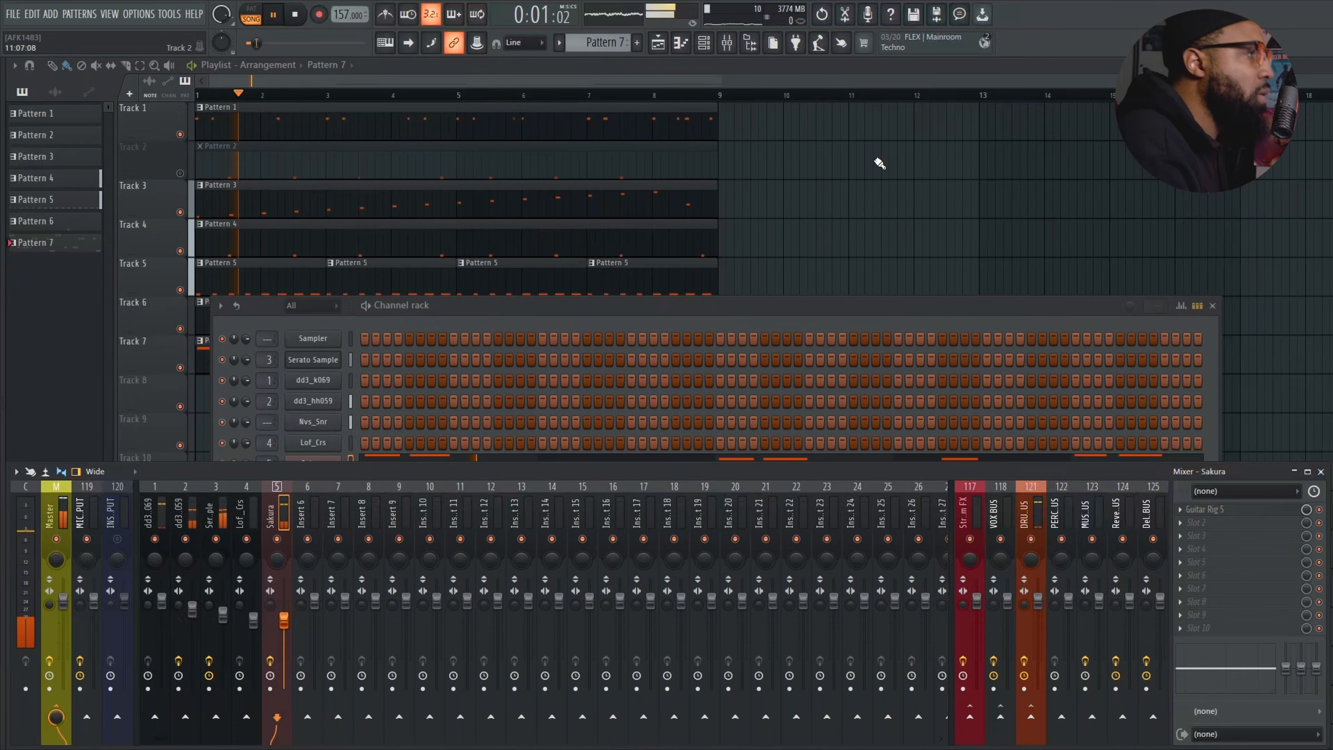
{"action": "key", "text": "F12"}
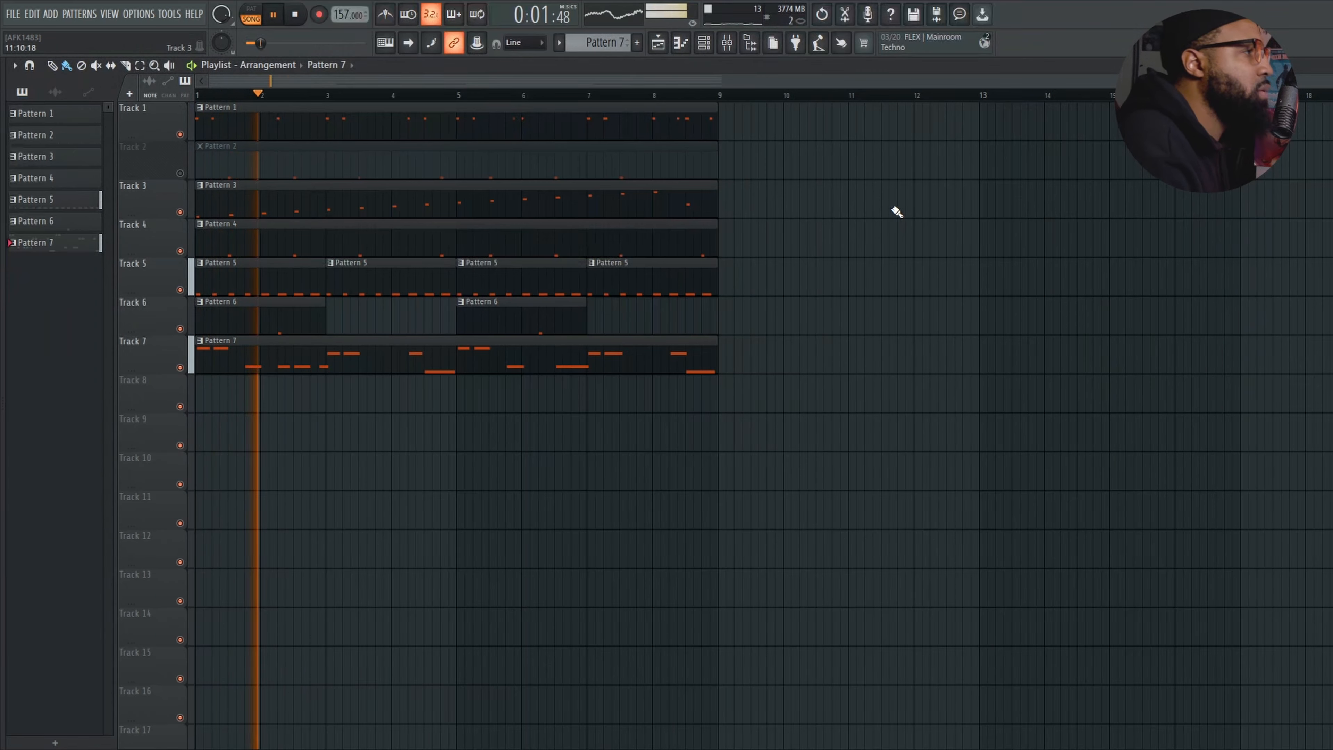